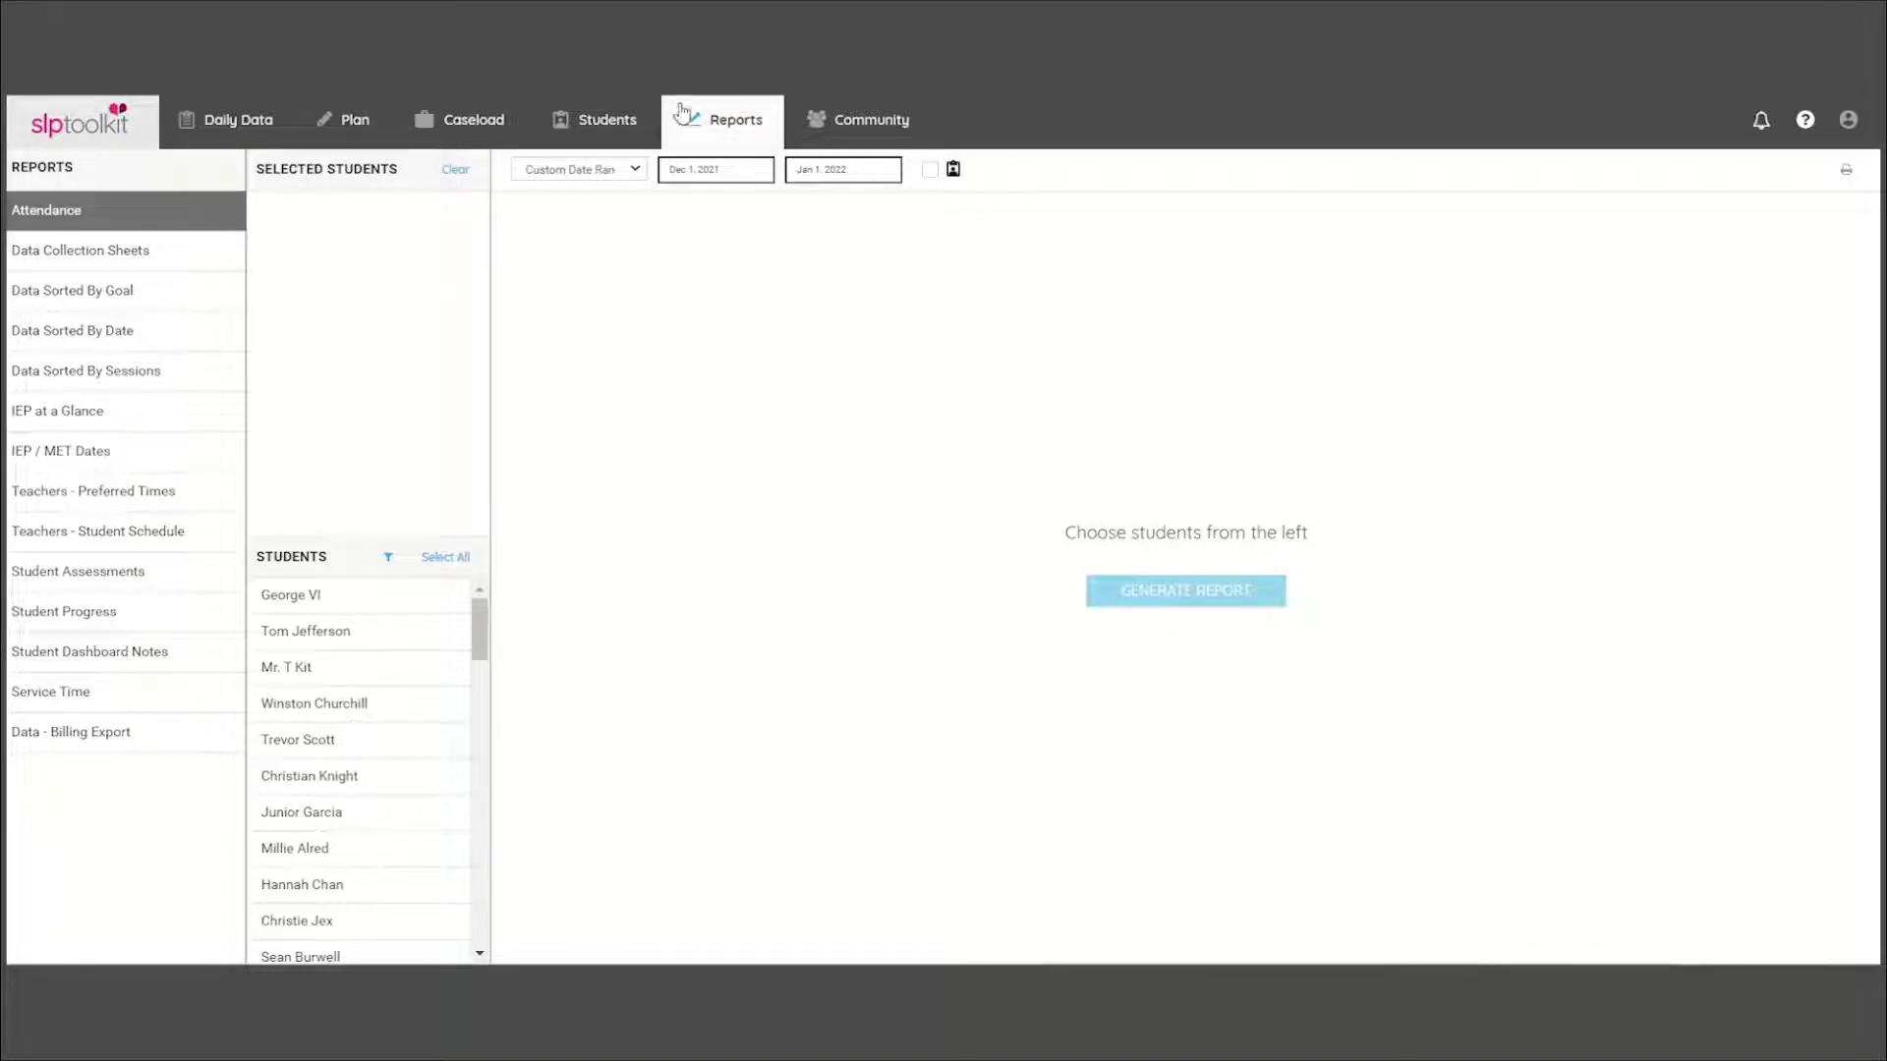
# Generate the Data - Billing Export report for the first four students over a custom December 2021 range.
pyautogui.click(174, 737)
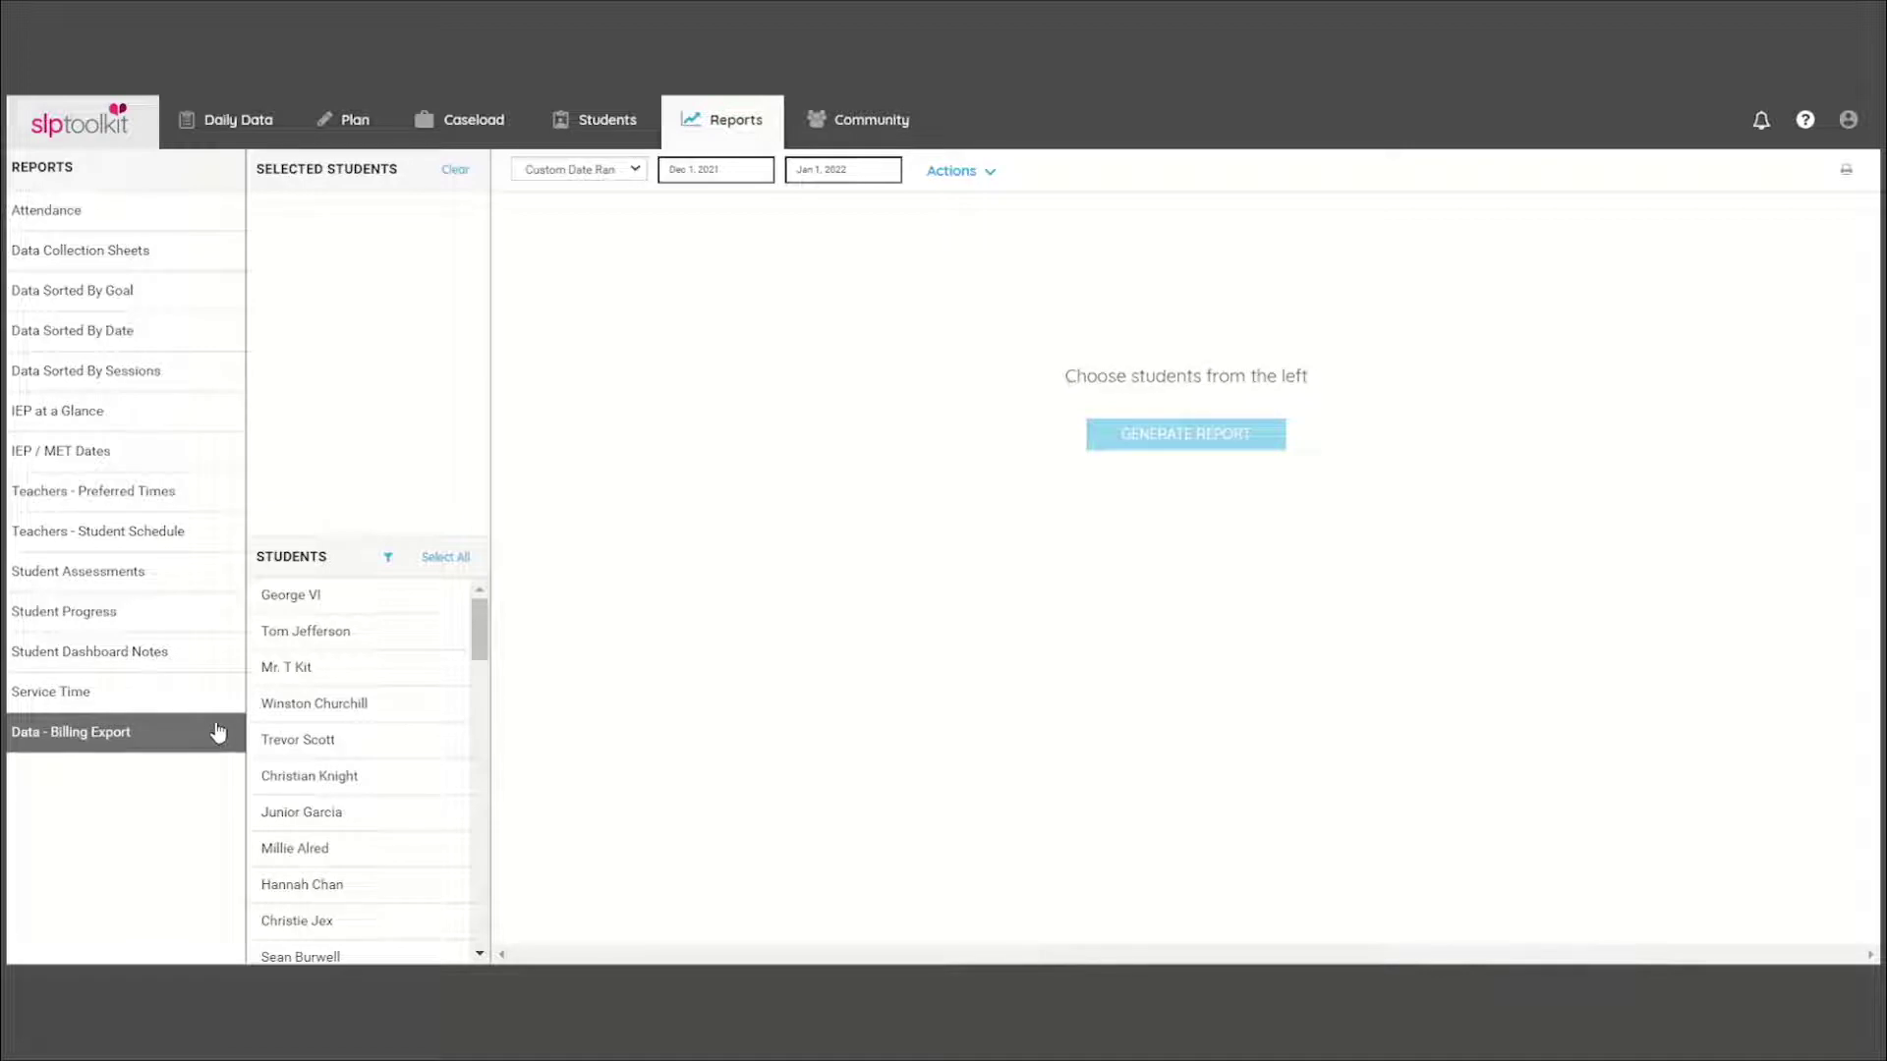
pyautogui.click(396, 598)
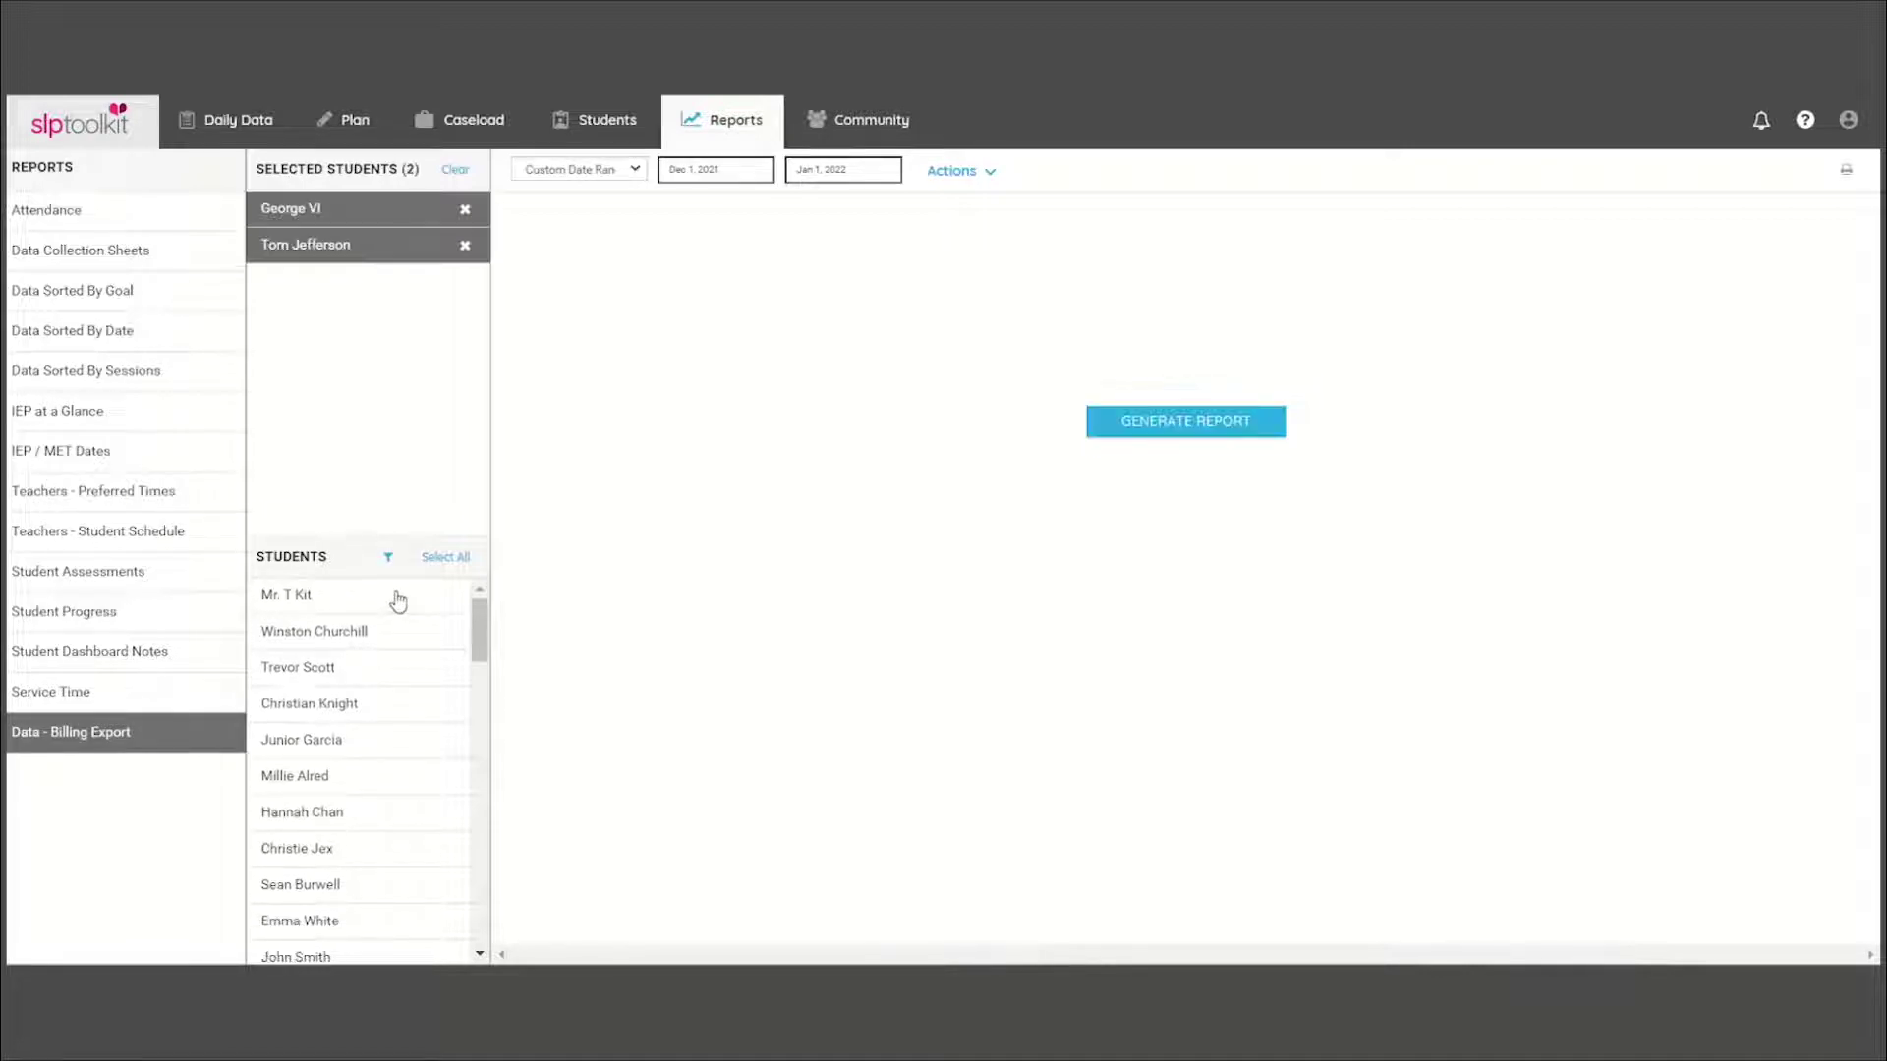
pyautogui.click(397, 599)
pyautogui.click(631, 169)
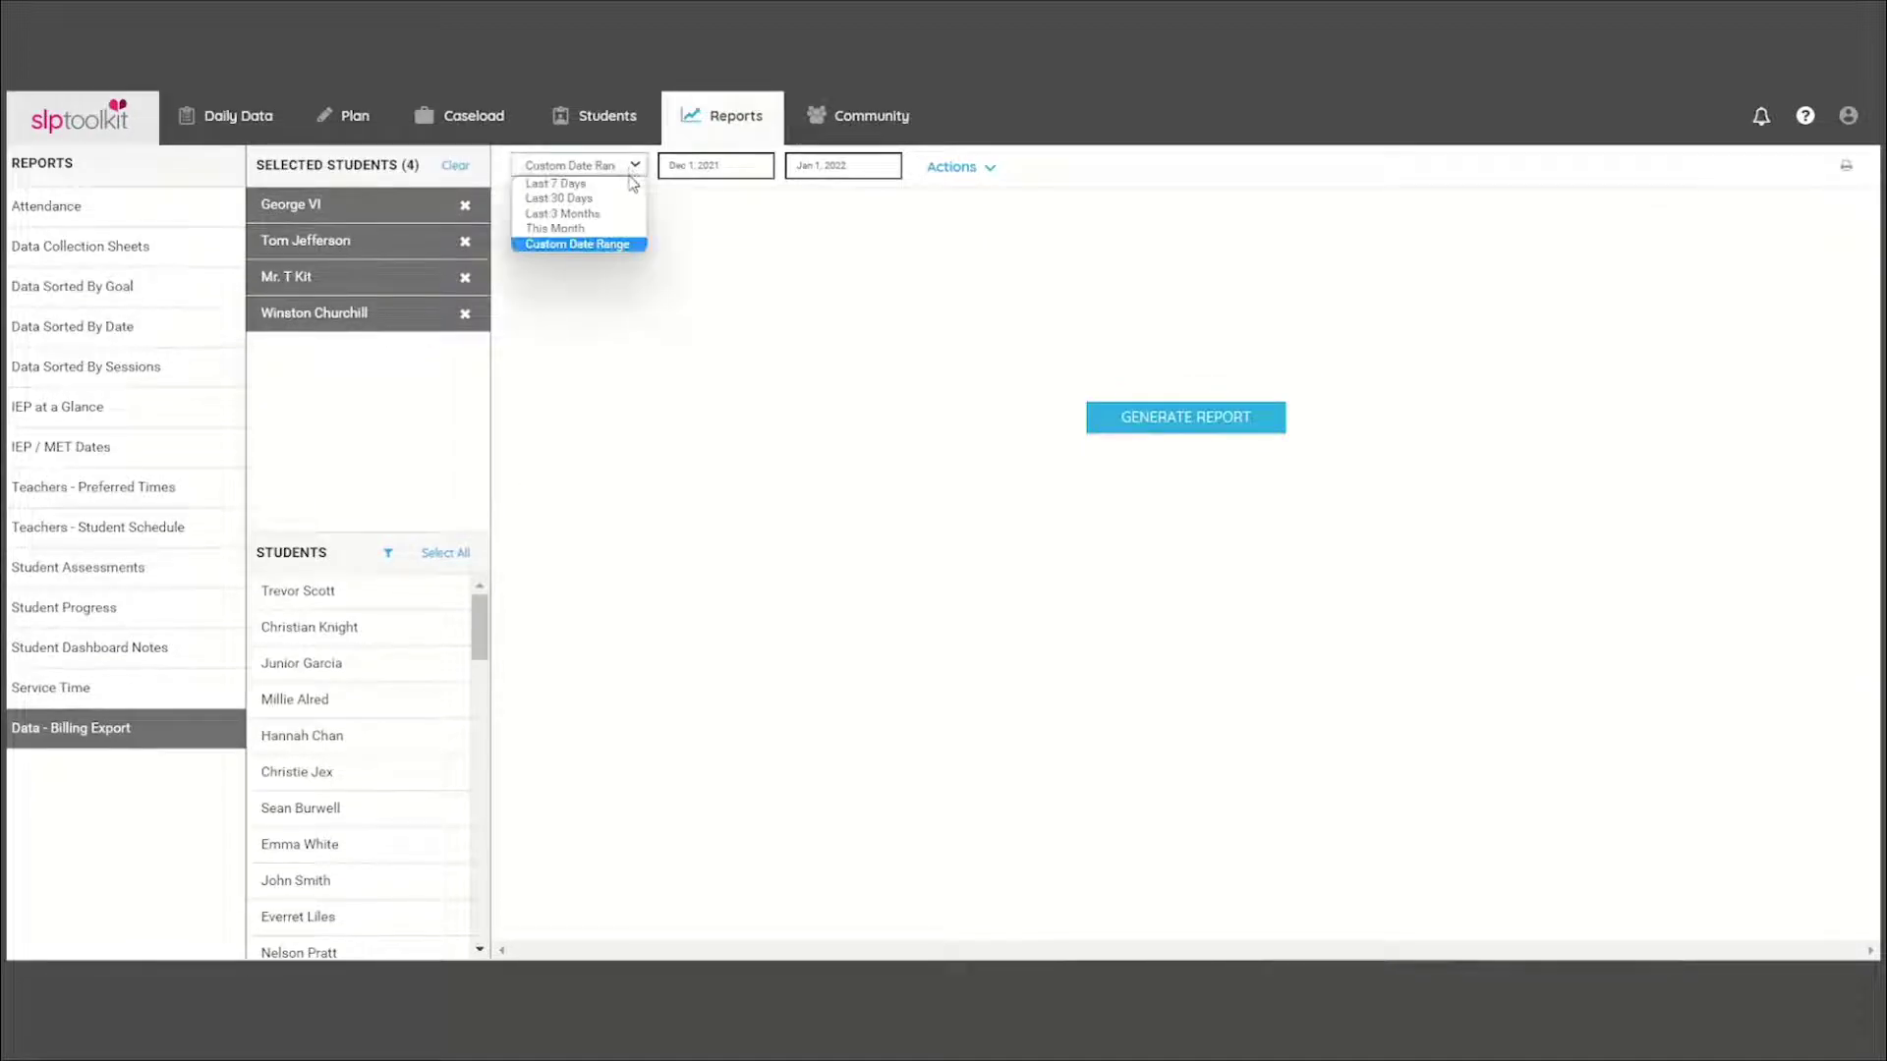
pyautogui.click(1200, 415)
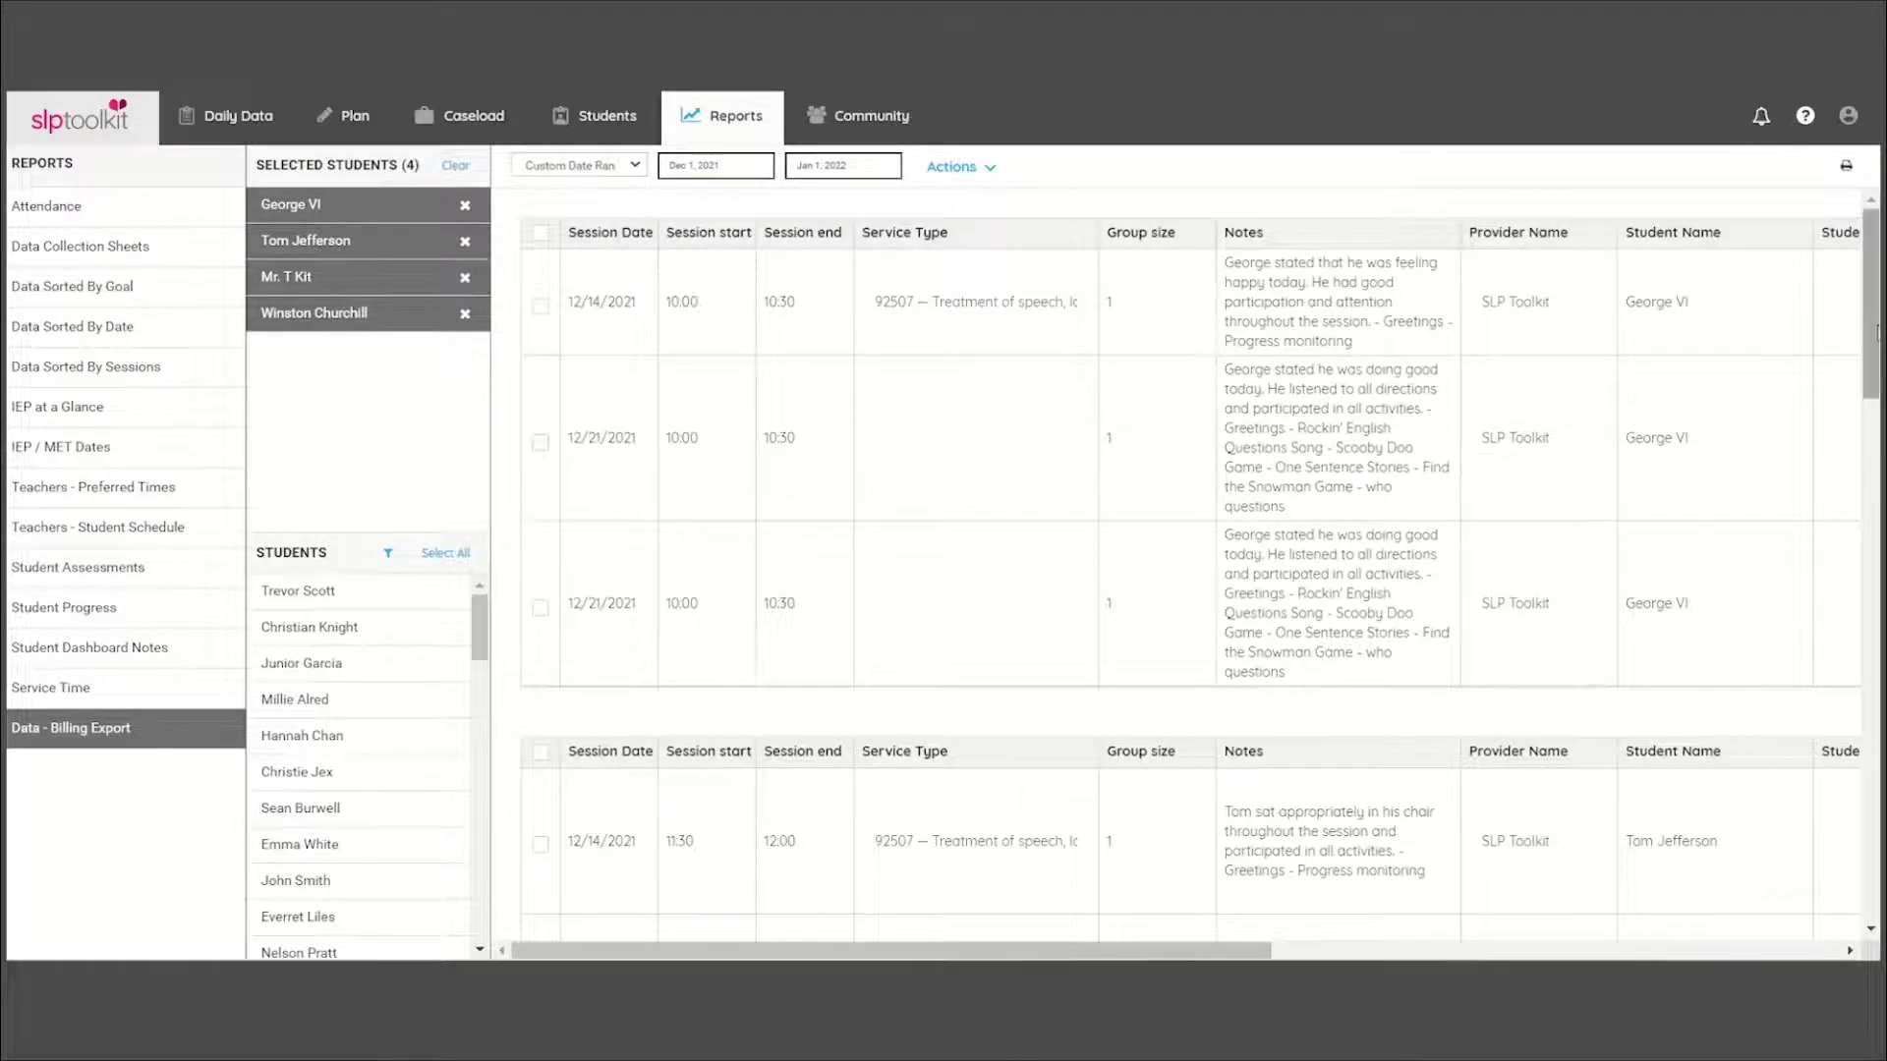
pyautogui.scroll(-4, 1746, 395)
pyautogui.scroll(-5, 1189, 567)
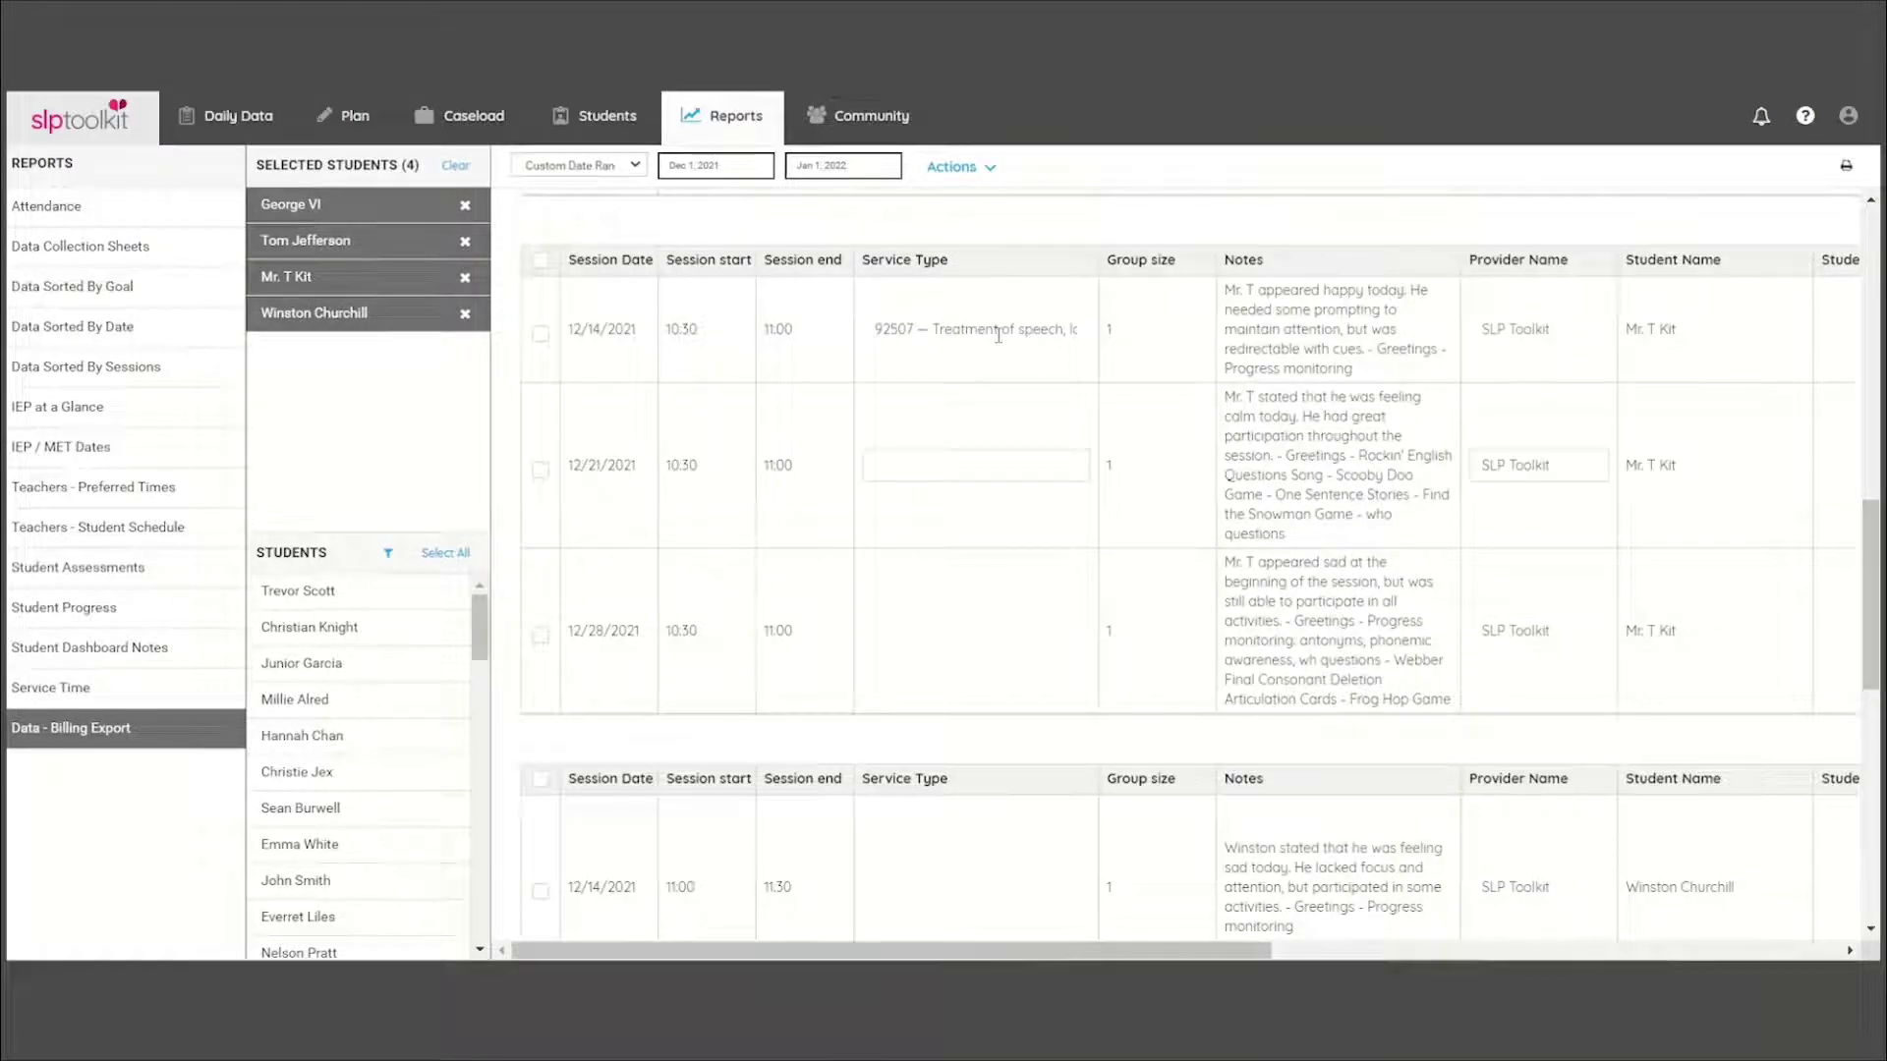
pyautogui.moveTo(976, 631)
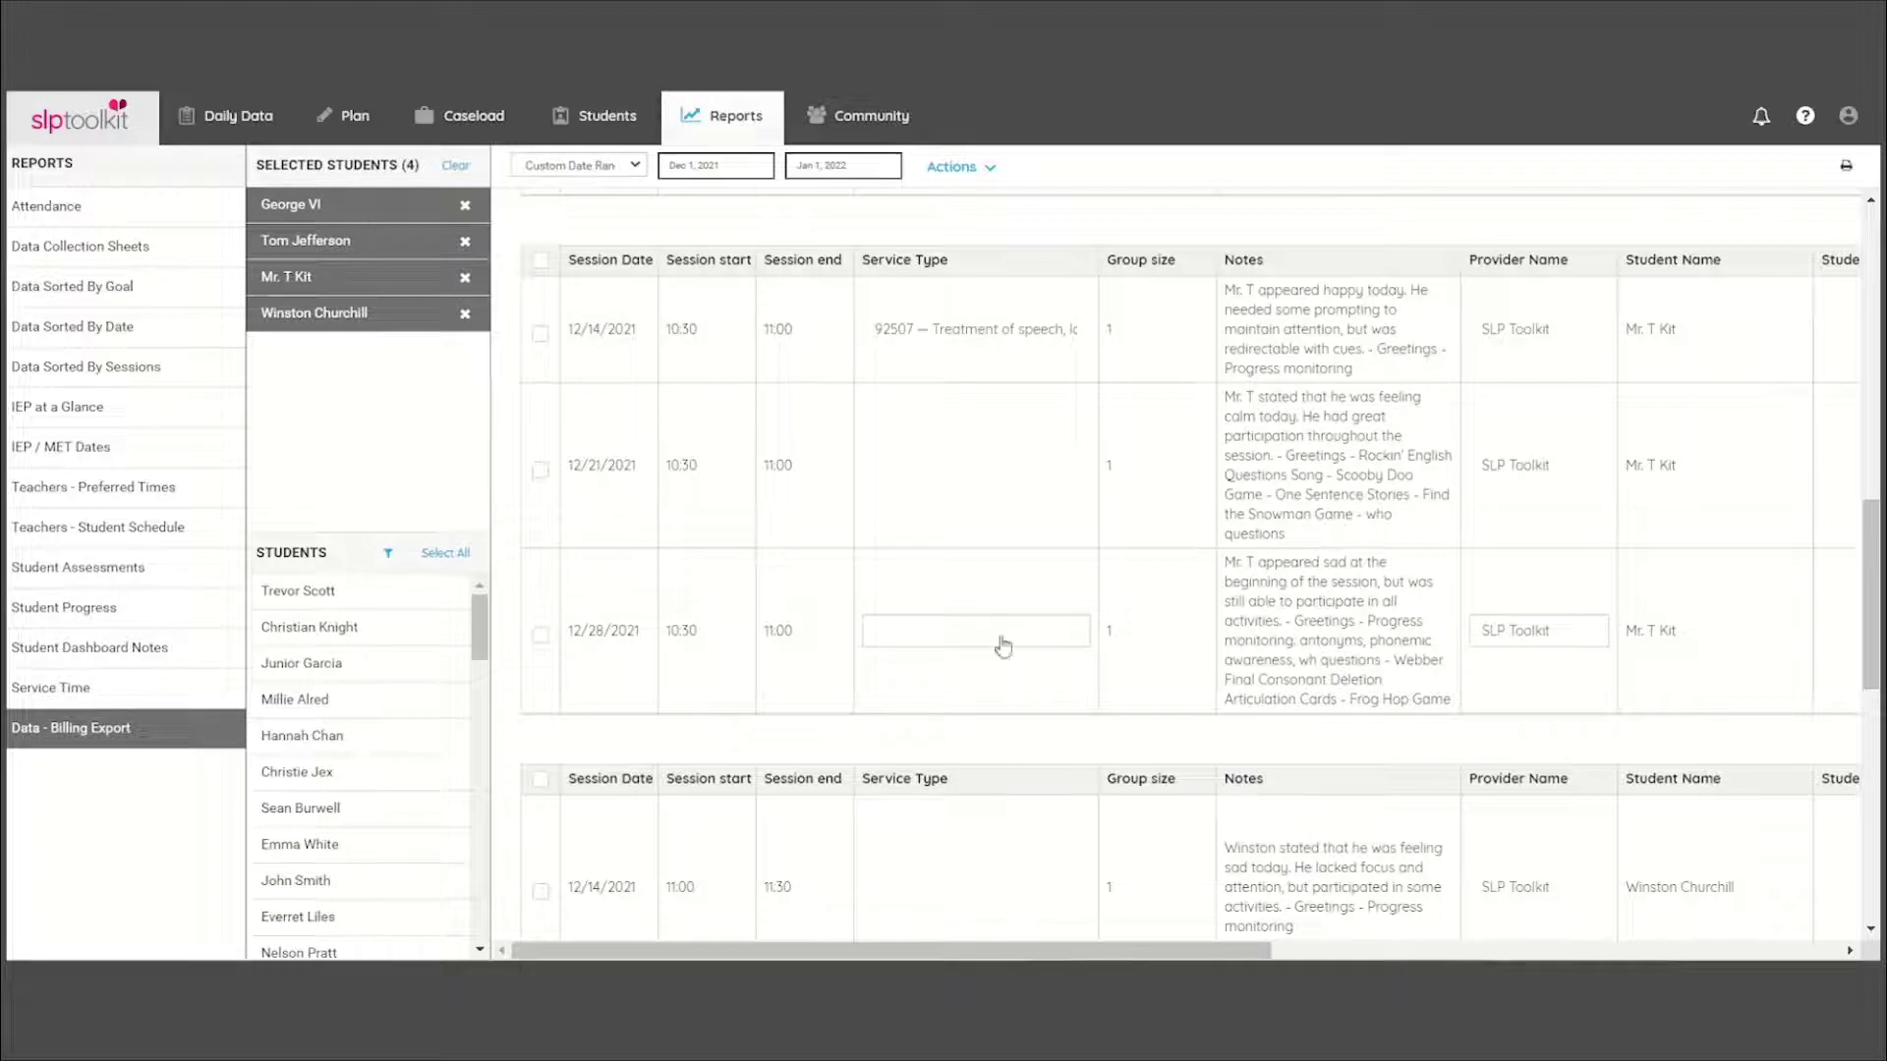
# Code the third student's 12/28/2021 session as 92507 — Treatment of speech.
pyautogui.click(1003, 646)
pyautogui.click(992, 704)
pyautogui.moveTo(1575, 630); pyautogui.dragTo(1473, 629)
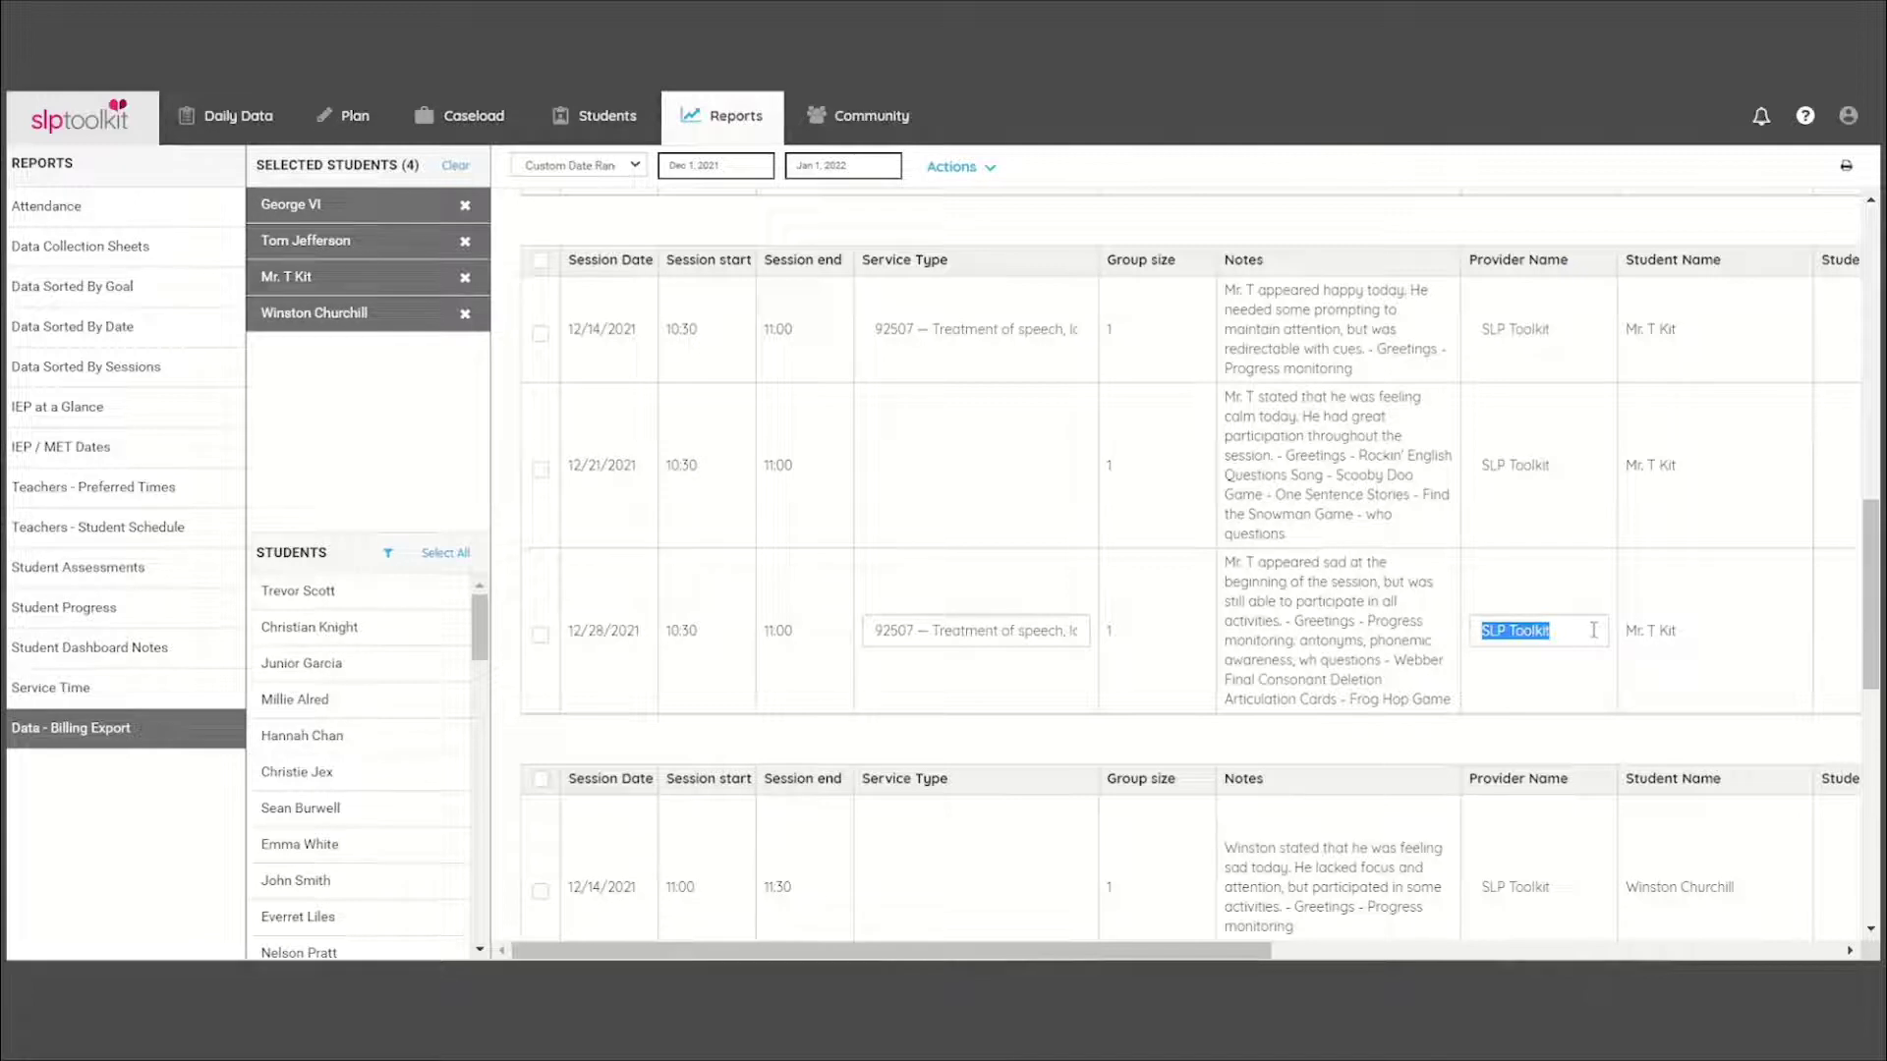
pyautogui.moveTo(1275, 950); pyautogui.dragTo(1823, 928)
# Choose School as the place of service in the 12/28/2021 session's row.
pyautogui.click(1560, 625)
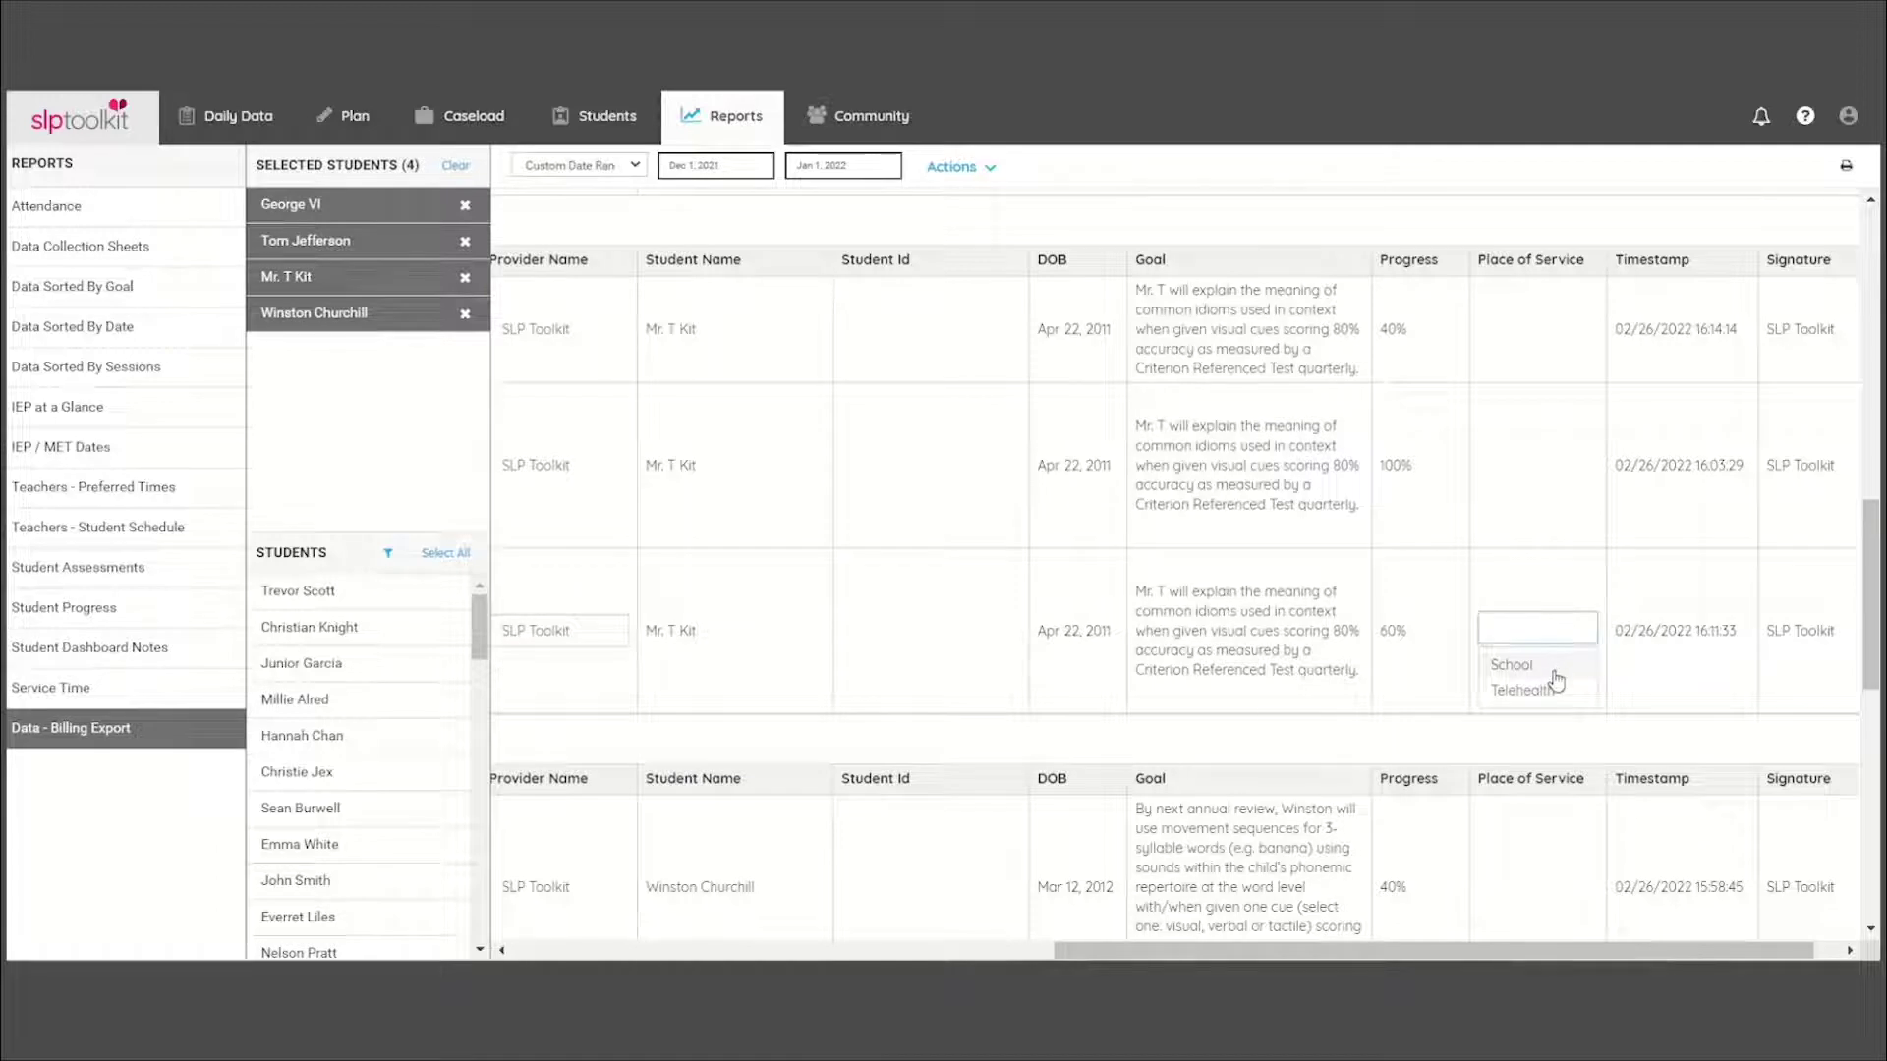
pyautogui.click(1552, 672)
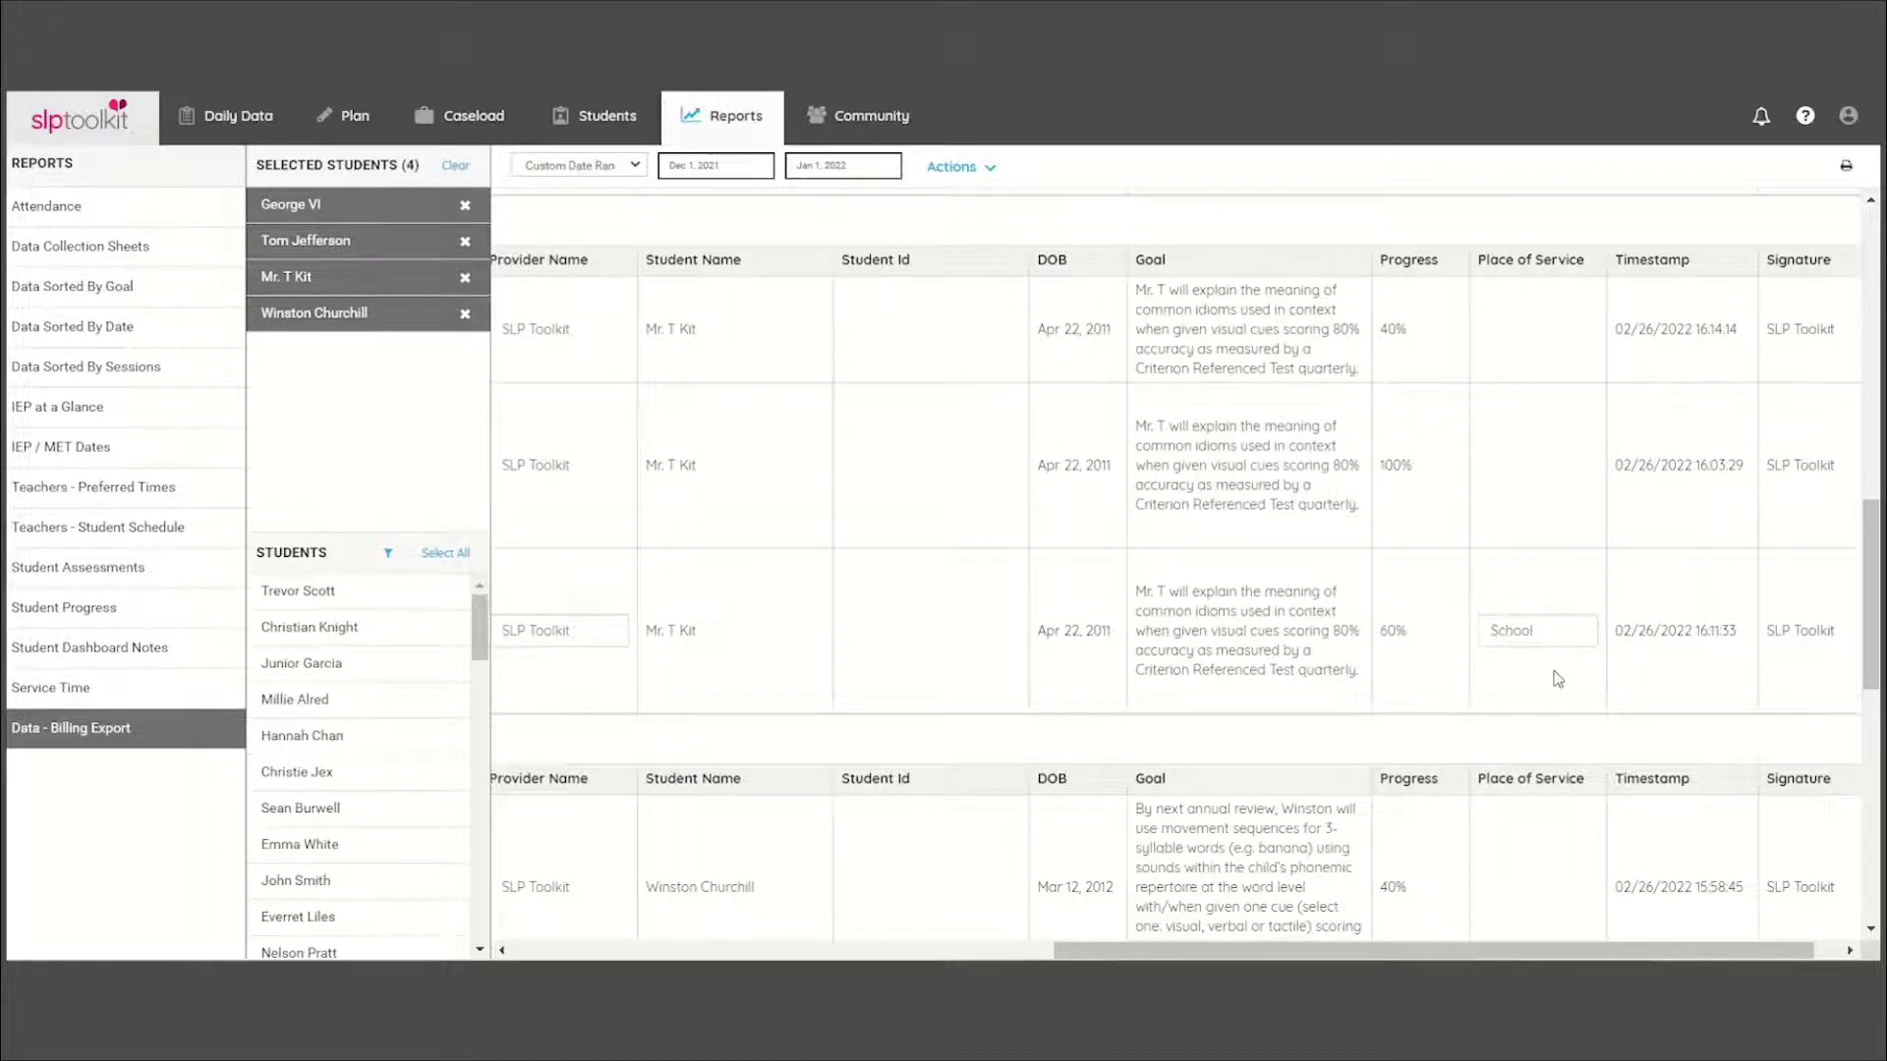
pyautogui.click(1521, 644)
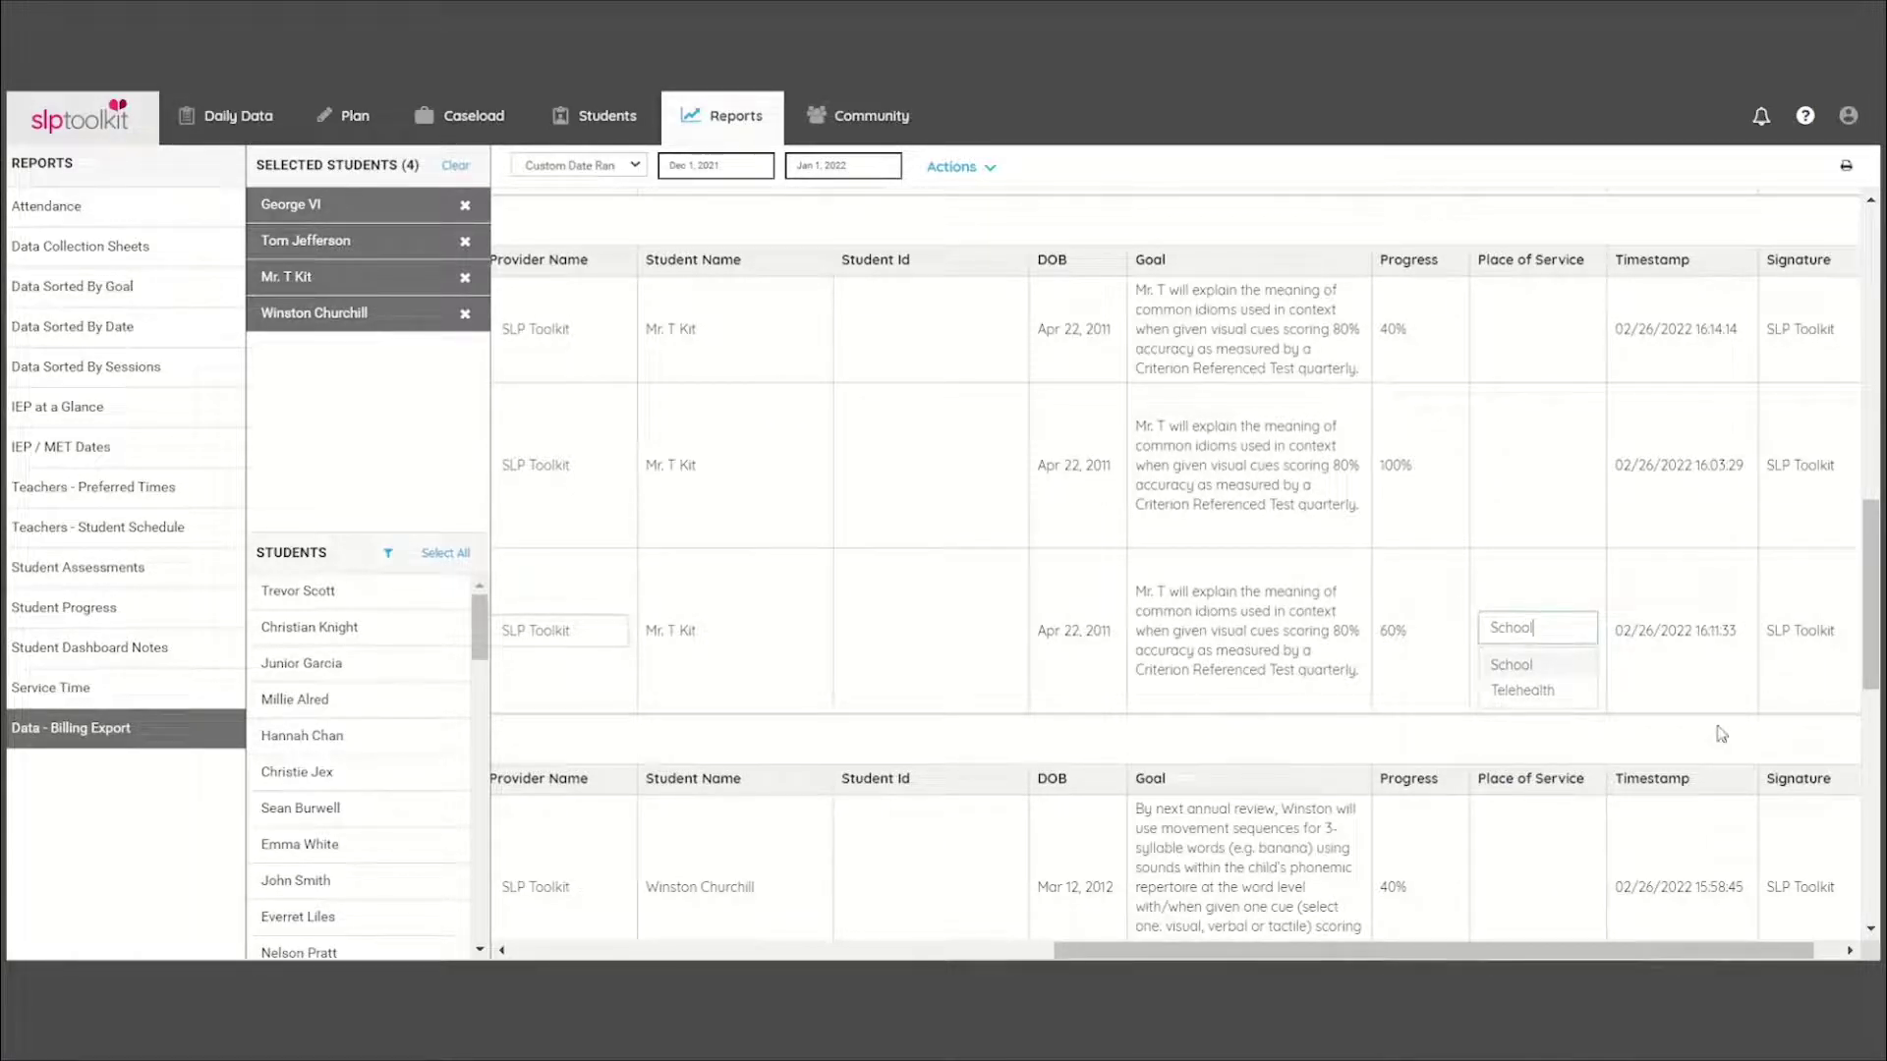
pyautogui.moveTo(1652, 951); pyautogui.dragTo(942, 932)
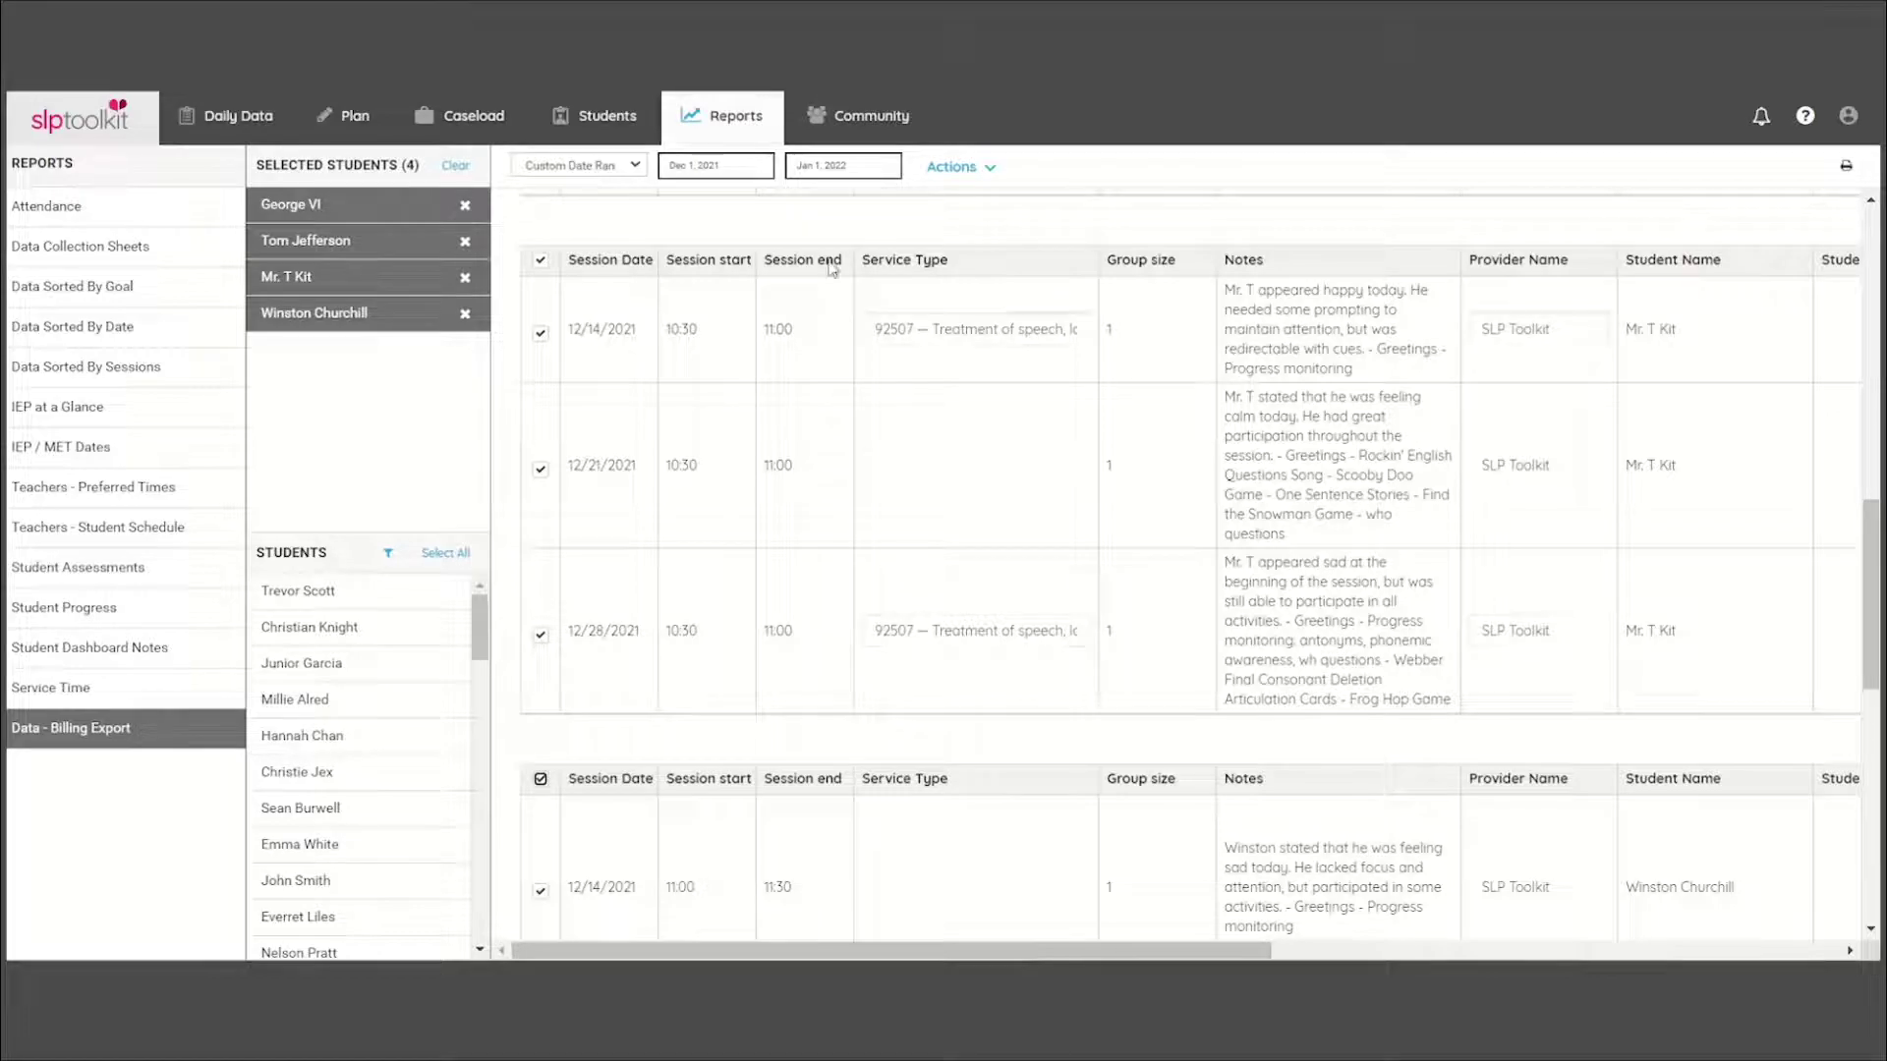
# Batch-update seven sessions to 92507 and School, then export the report and open the CSV.
pyautogui.click(951, 167)
pyautogui.click(931, 198)
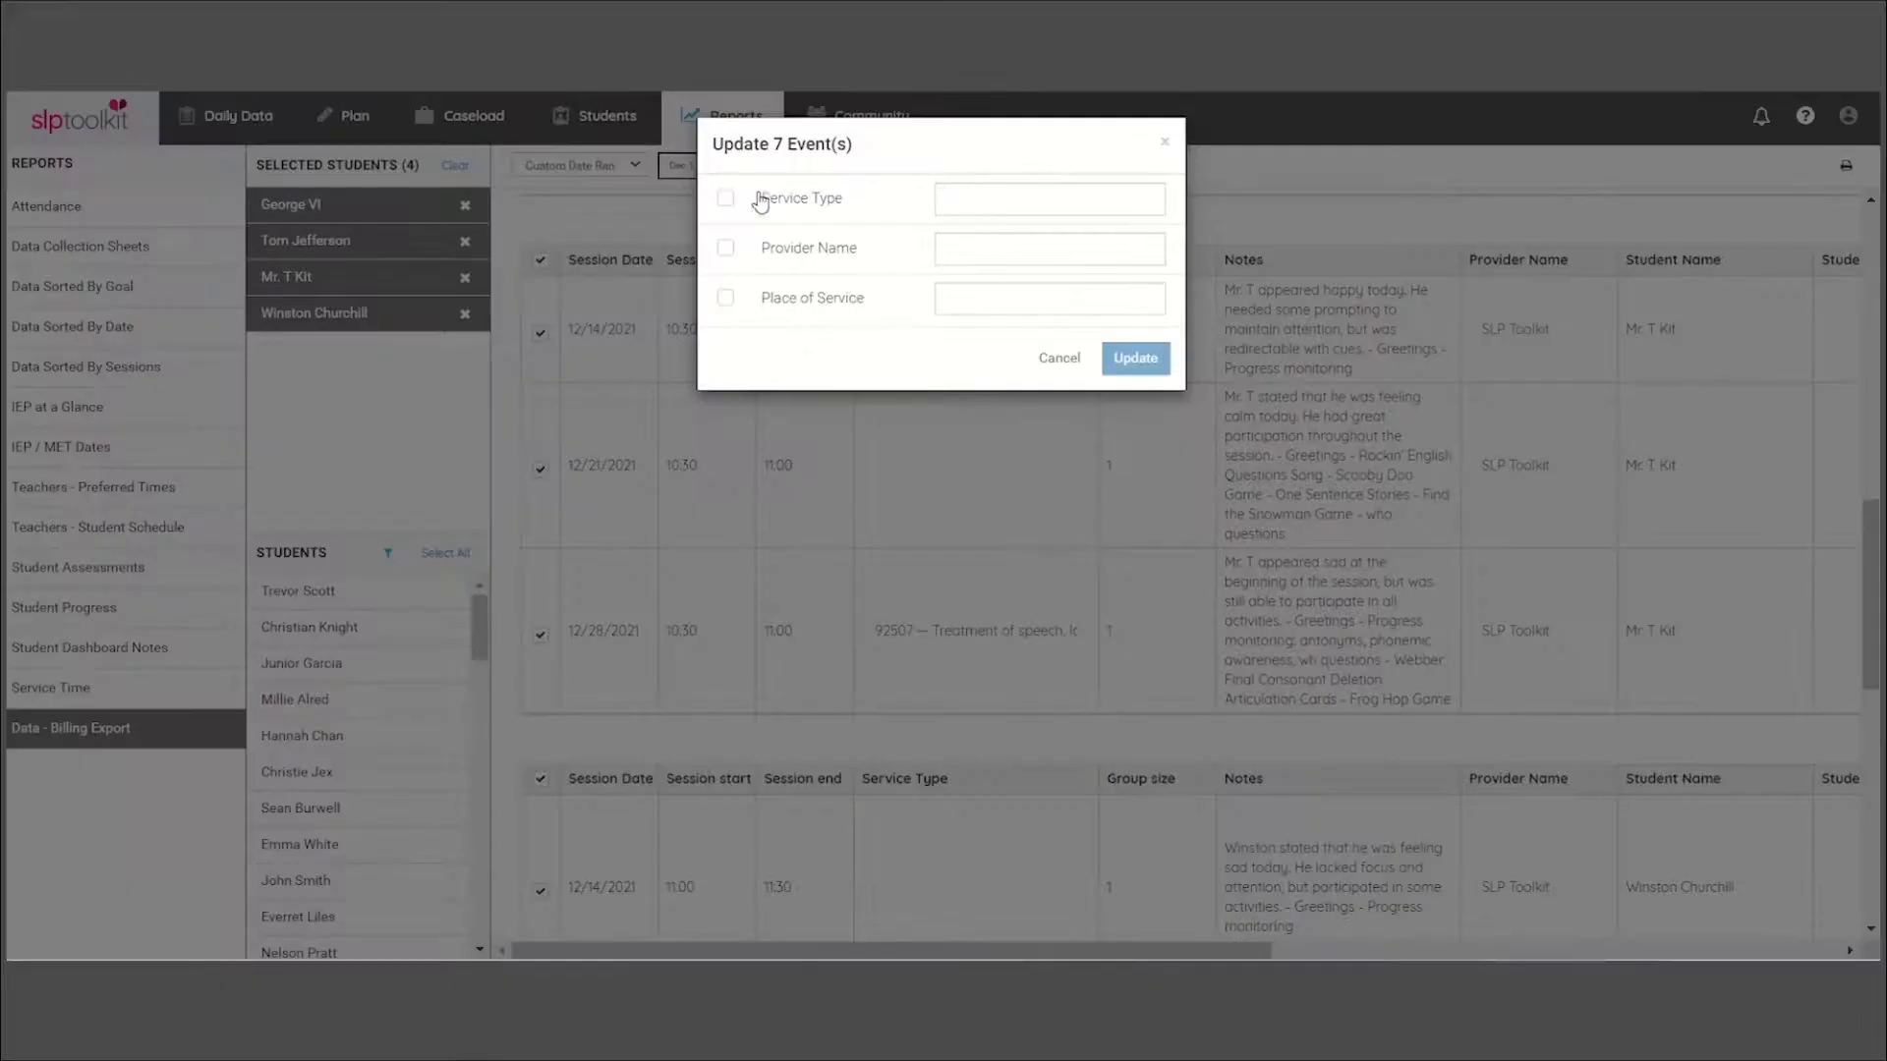
pyautogui.click(727, 198)
pyautogui.click(928, 199)
pyautogui.click(959, 262)
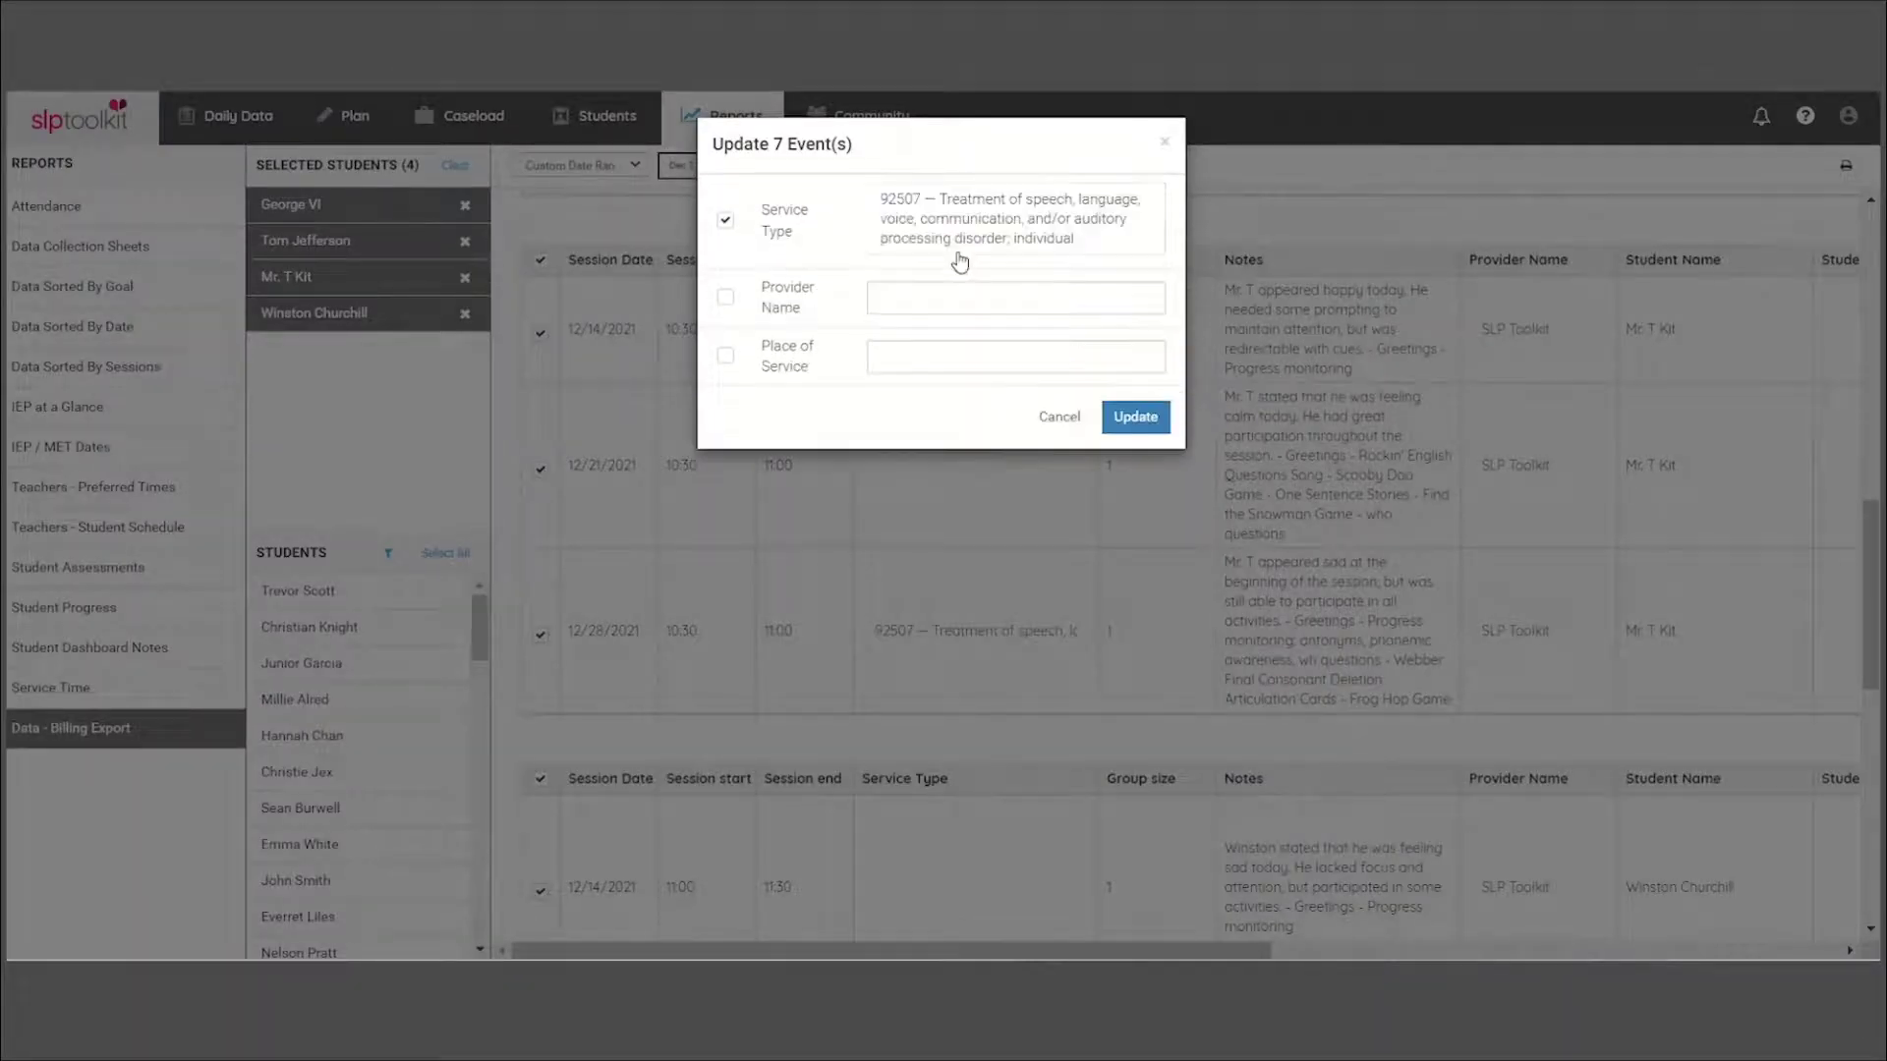
pyautogui.click(726, 355)
pyautogui.click(884, 361)
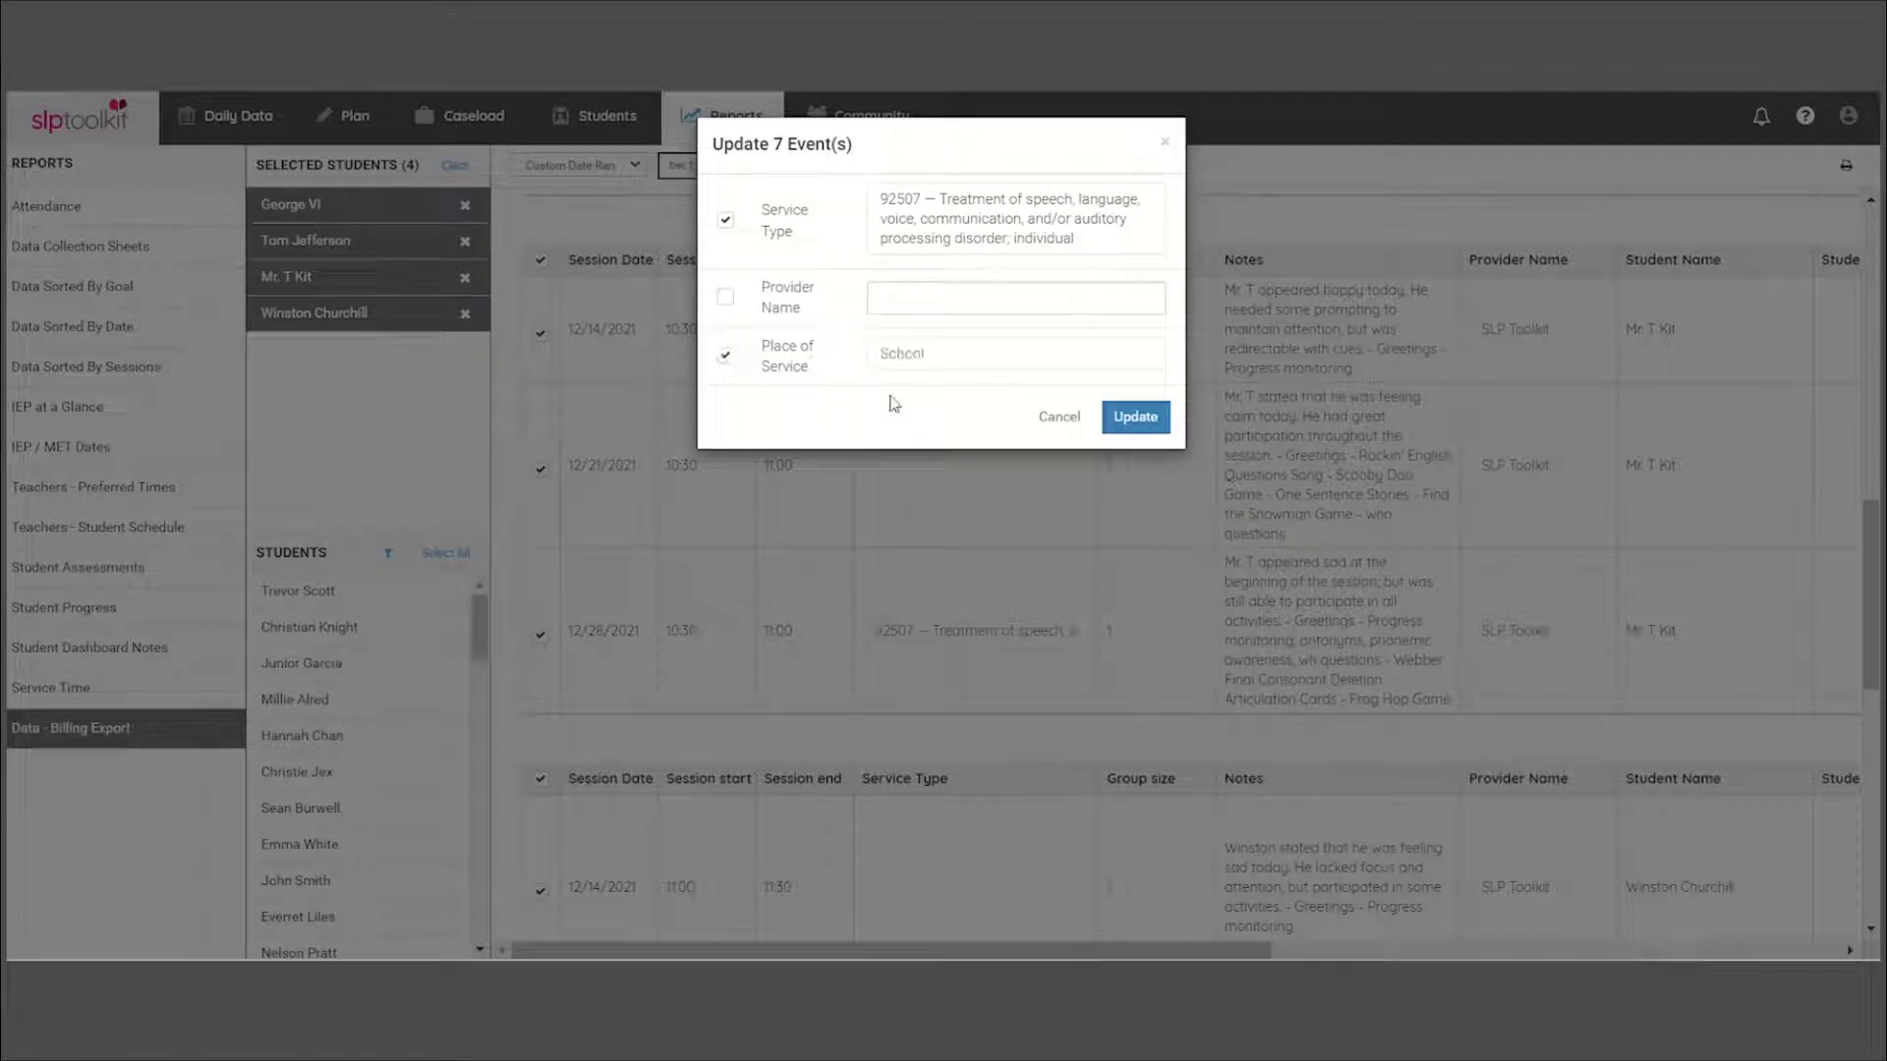
pyautogui.click(1136, 417)
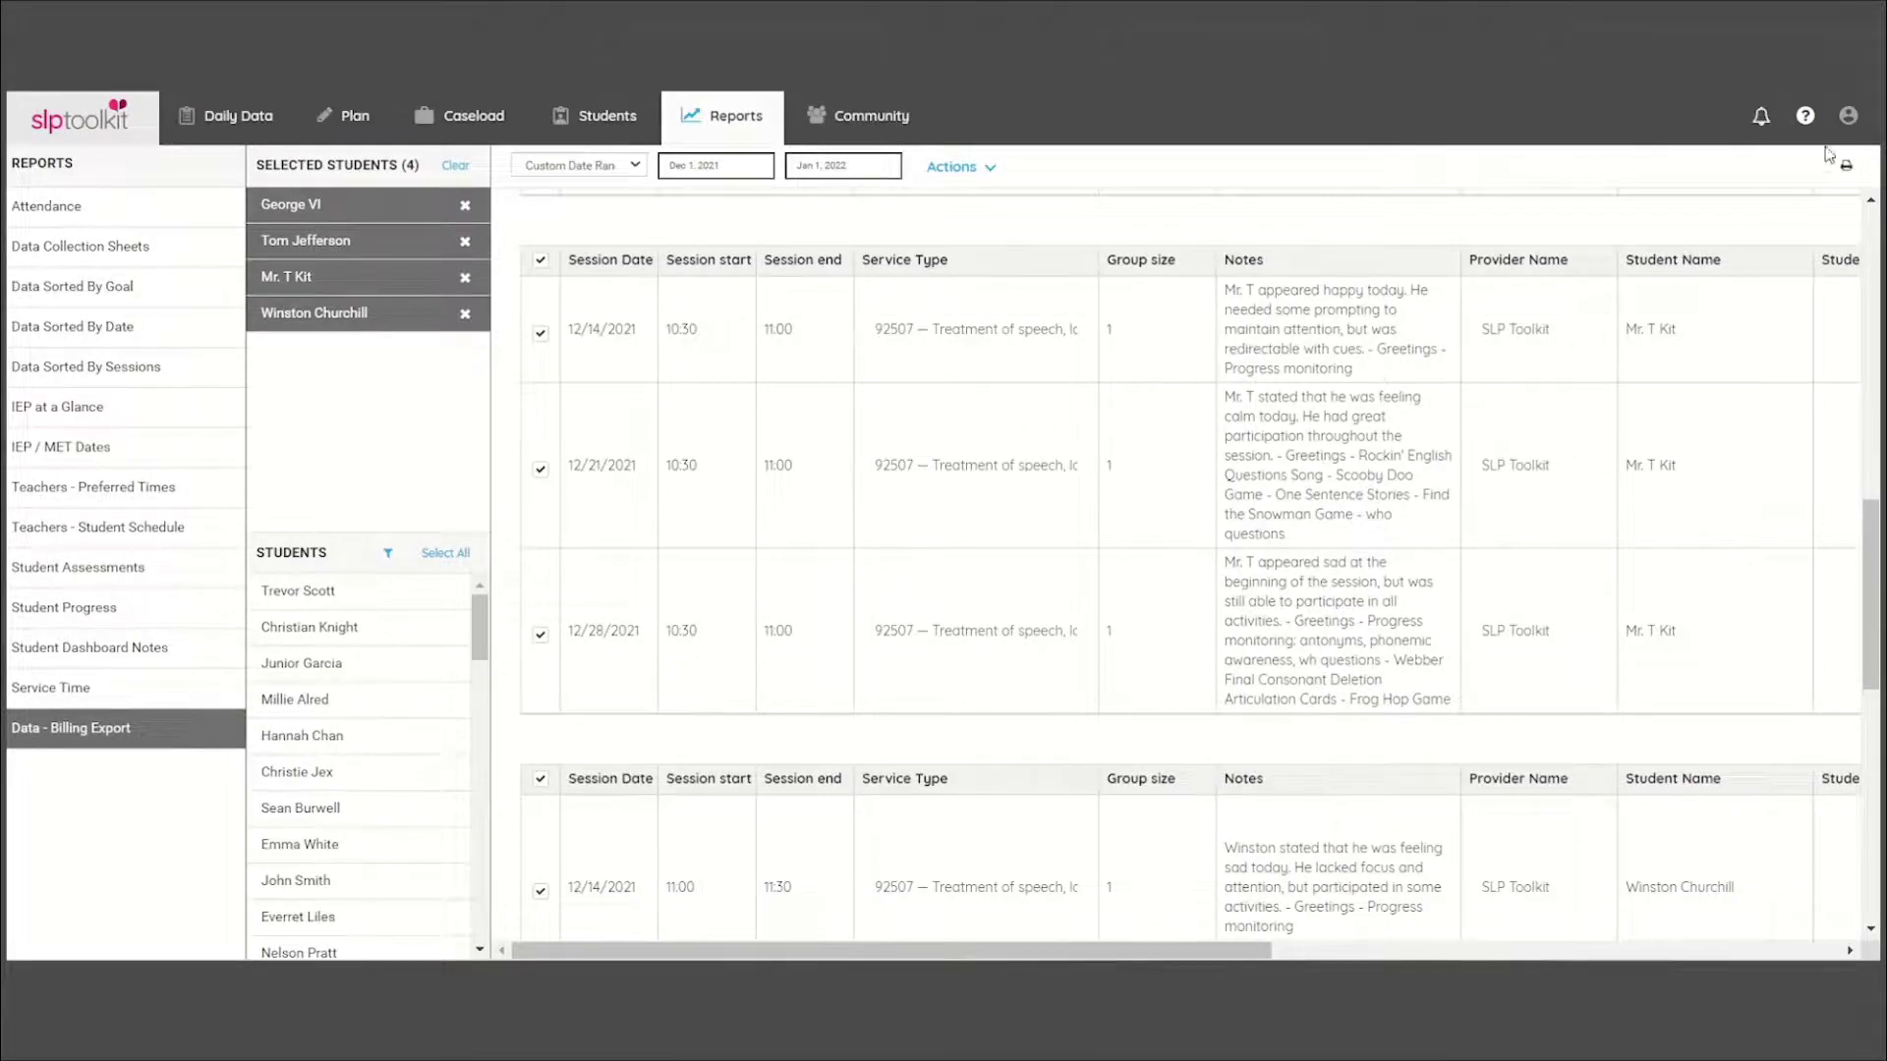
pyautogui.click(1843, 174)
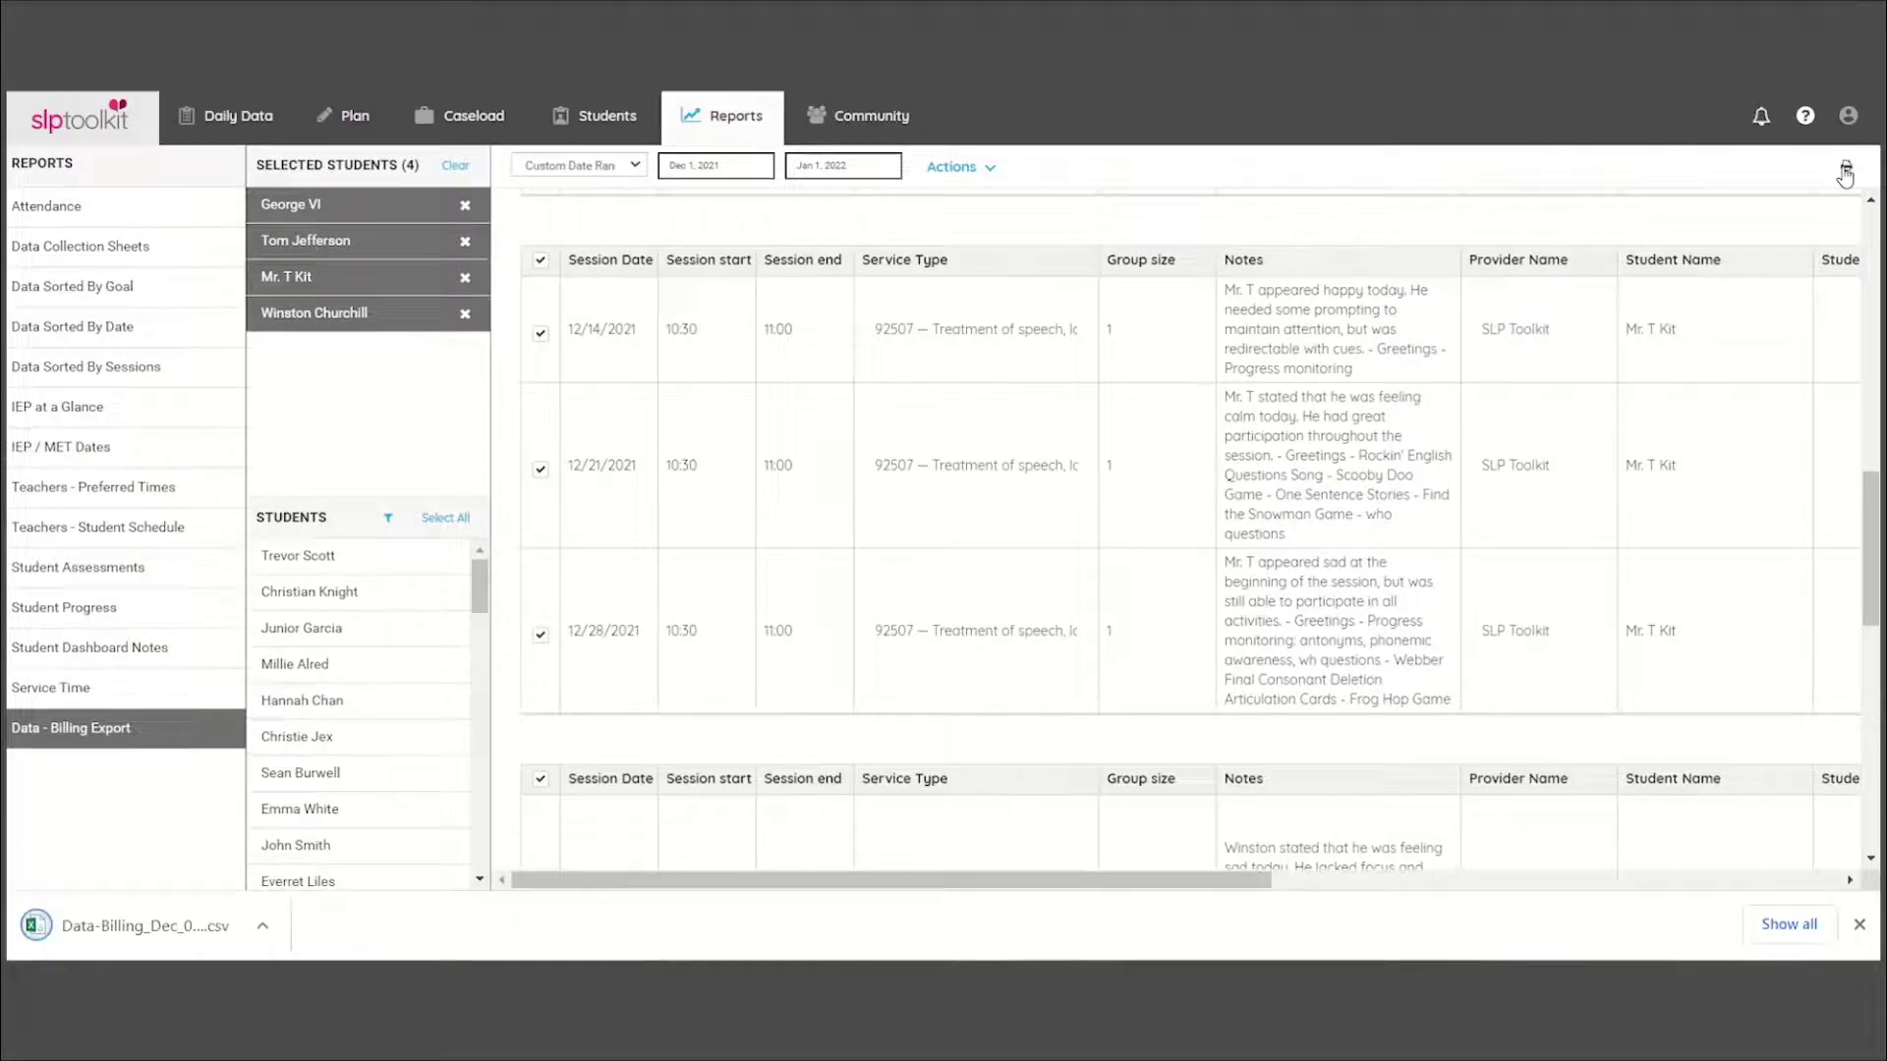
pyautogui.click(244, 922)
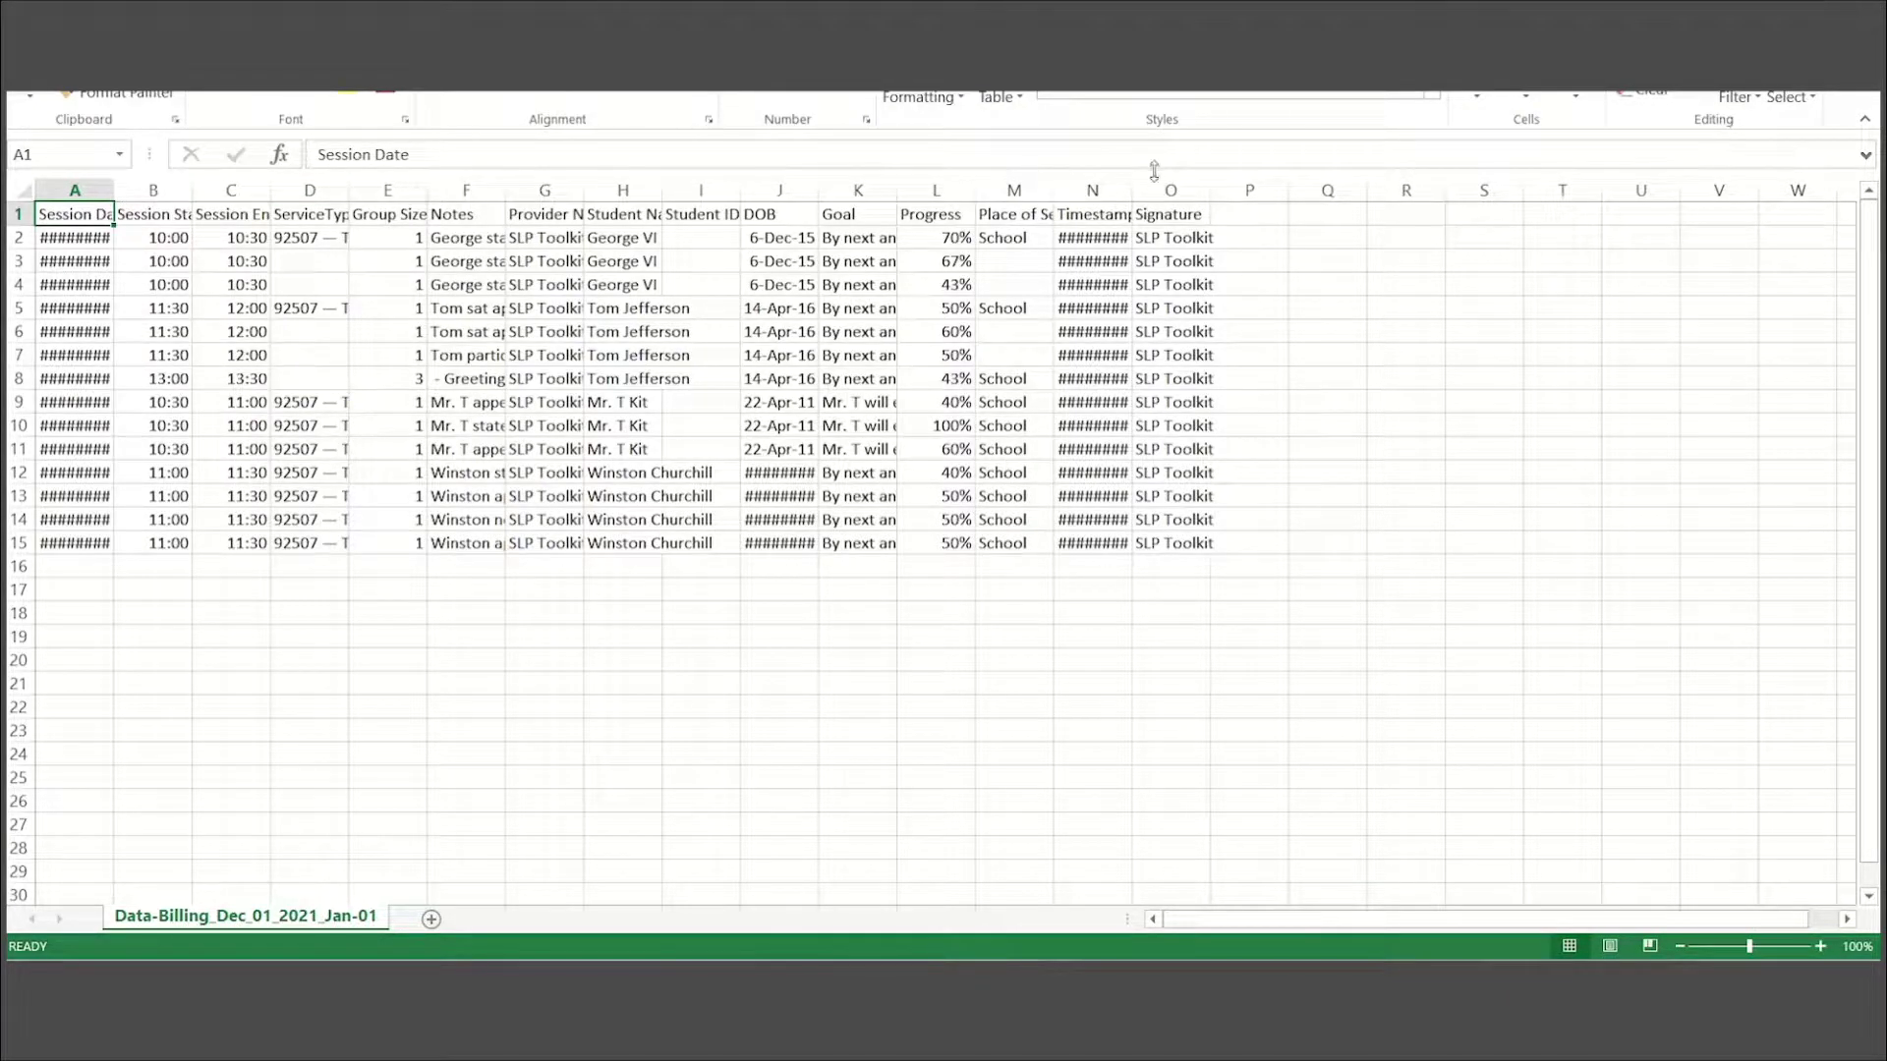
# Widen column N for full timestamps and column J for full DOB dates.
pyautogui.moveTo(1132, 189); pyautogui.dragTo(1234, 182)
pyautogui.moveTo(816, 191); pyautogui.dragTo(876, 192)
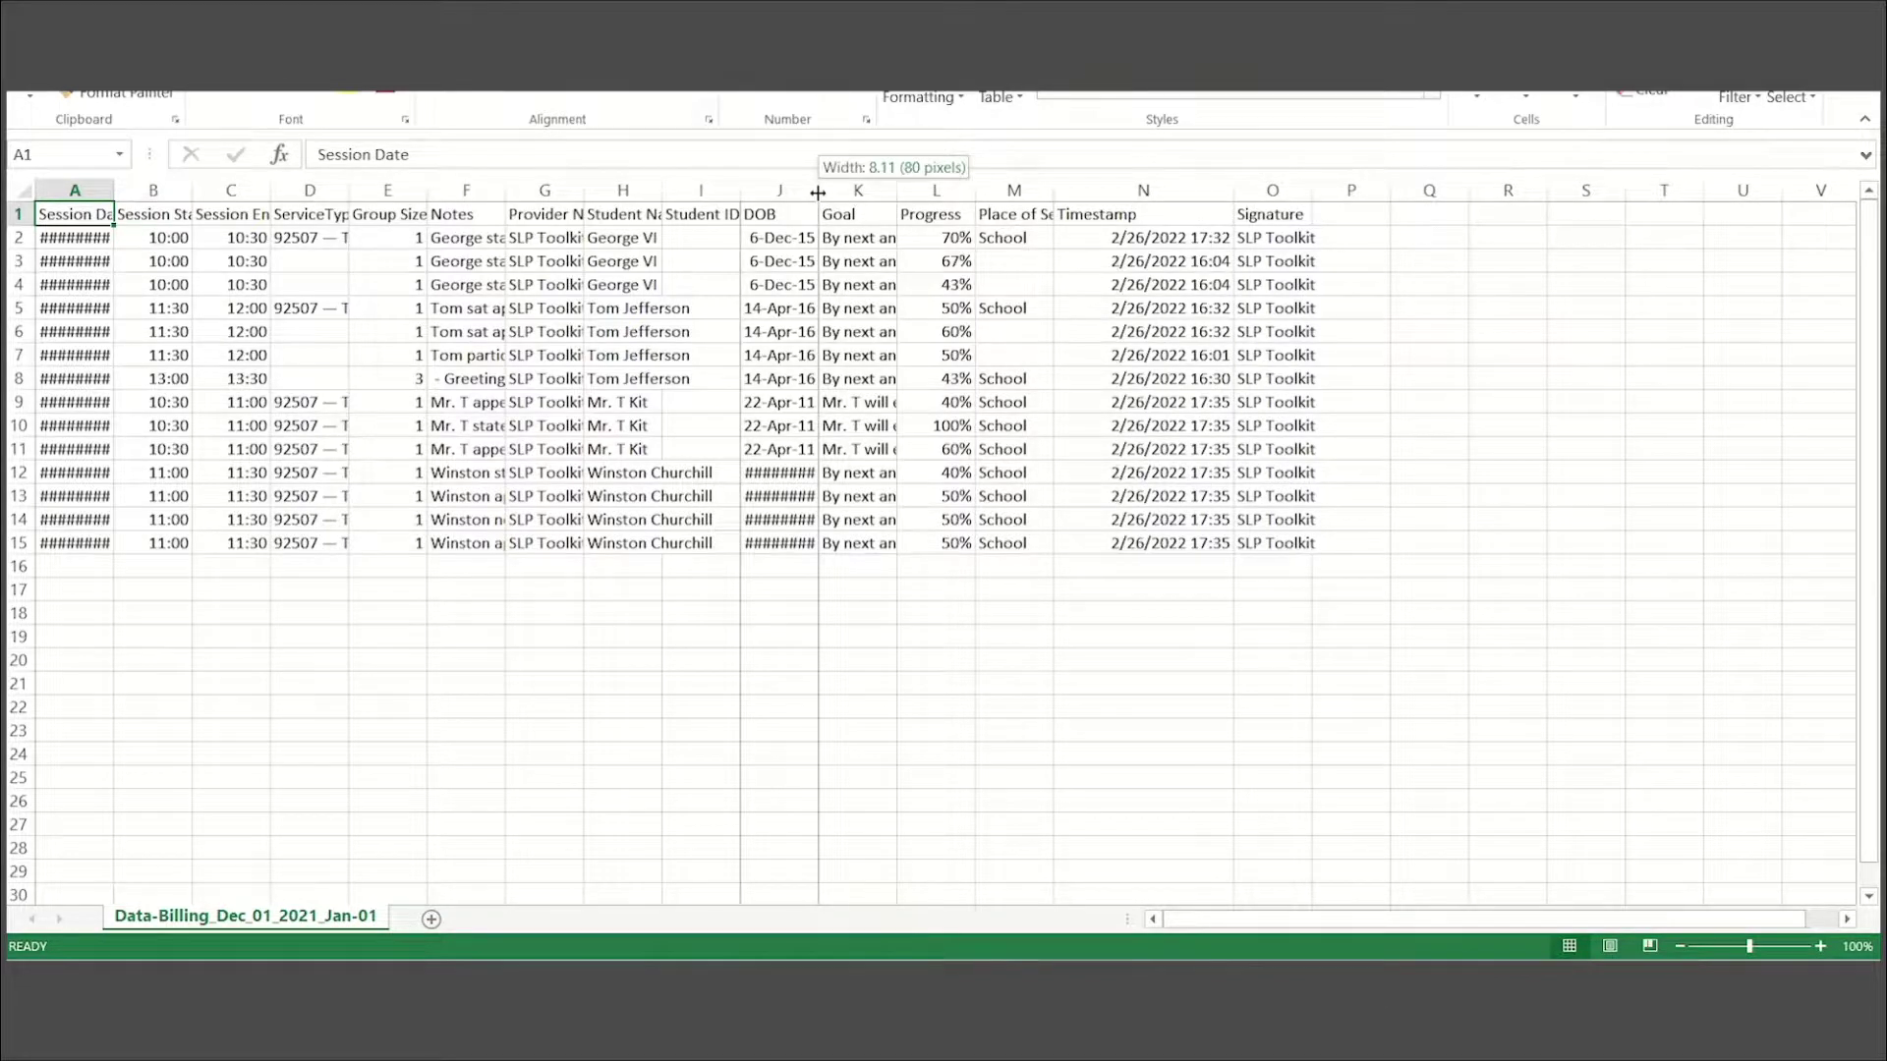